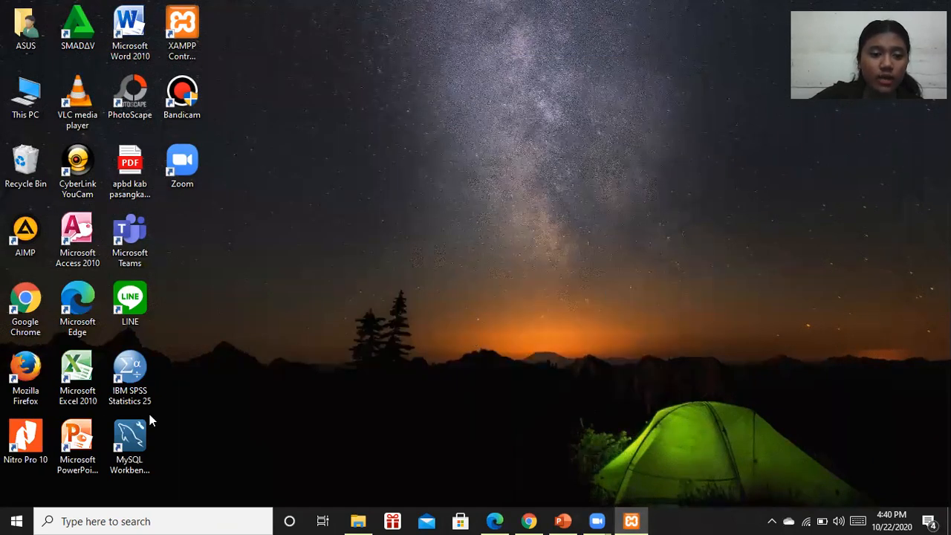
Open MySQL Workbench, create a new model and add an EER diagram to it
{"action": "double_click", "coordinate": [131, 440]}
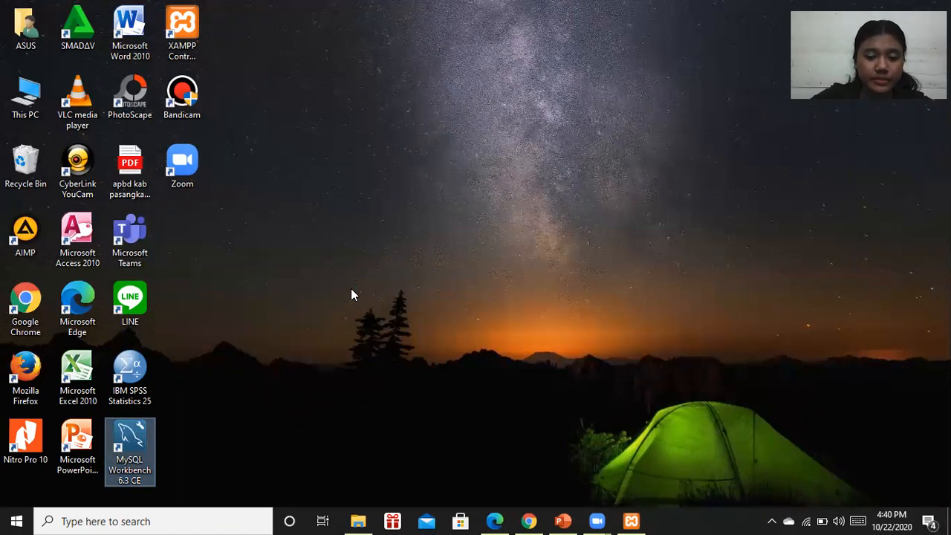
{"action": "double_click", "coordinate": [147, 444]}
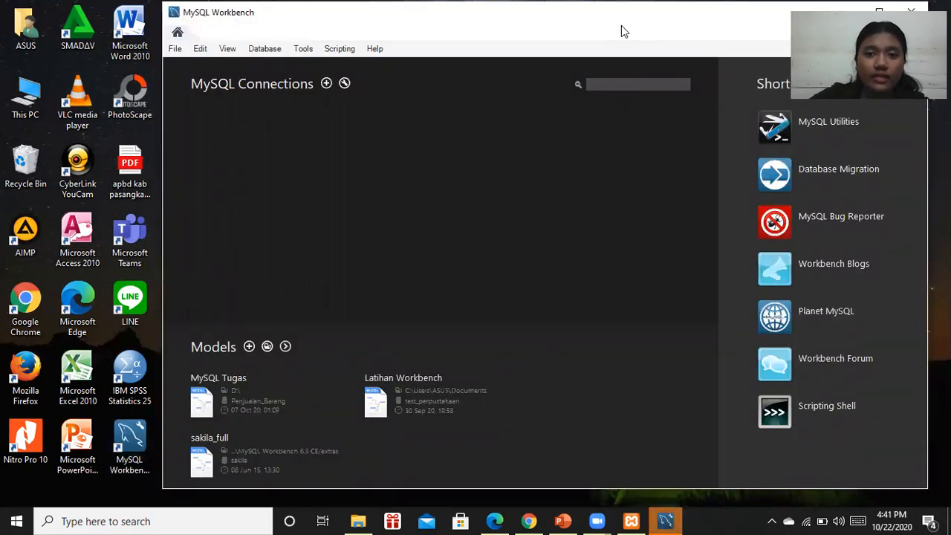
{"action": "left_click_drag", "start_coordinate": [617, 13], "coordinate": [554, 32]}
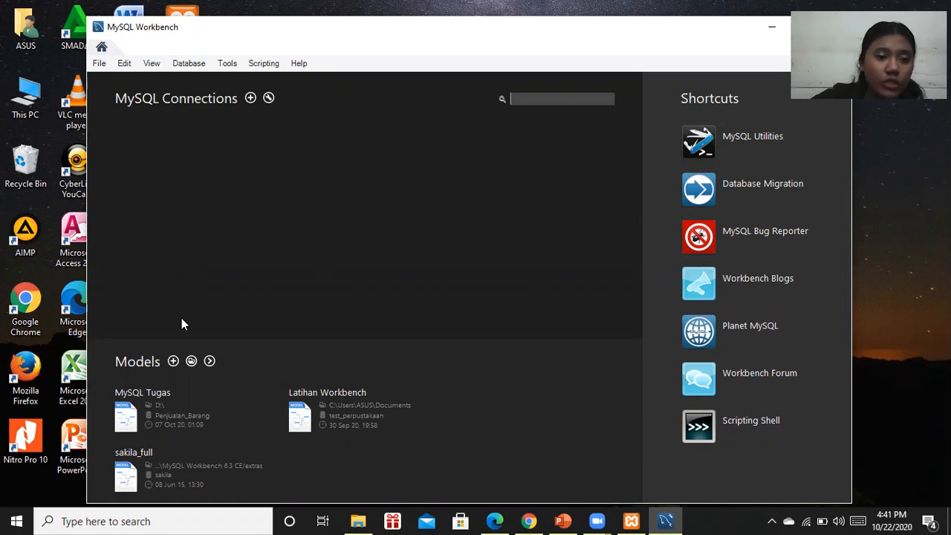
{"action": "left_click", "coordinate": [174, 362]}
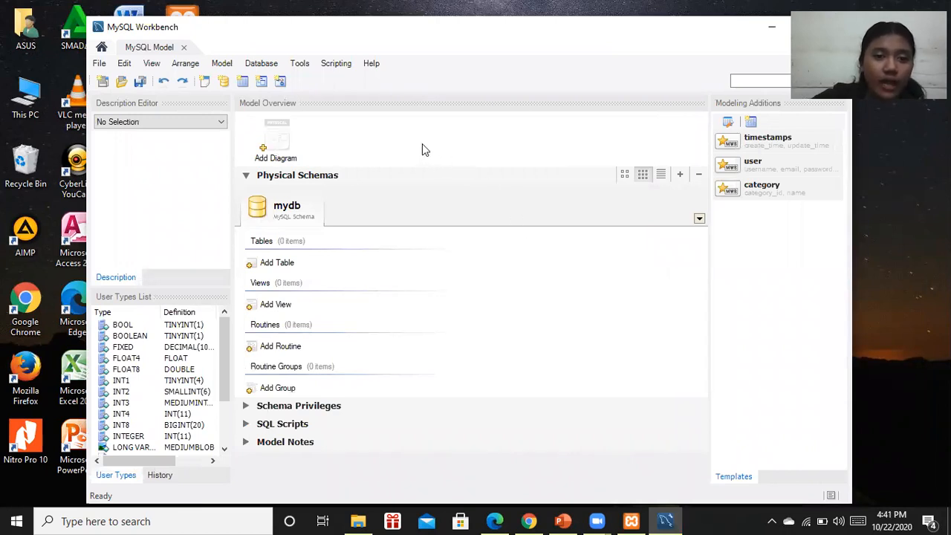
{"action": "double_click", "coordinate": [269, 144]}
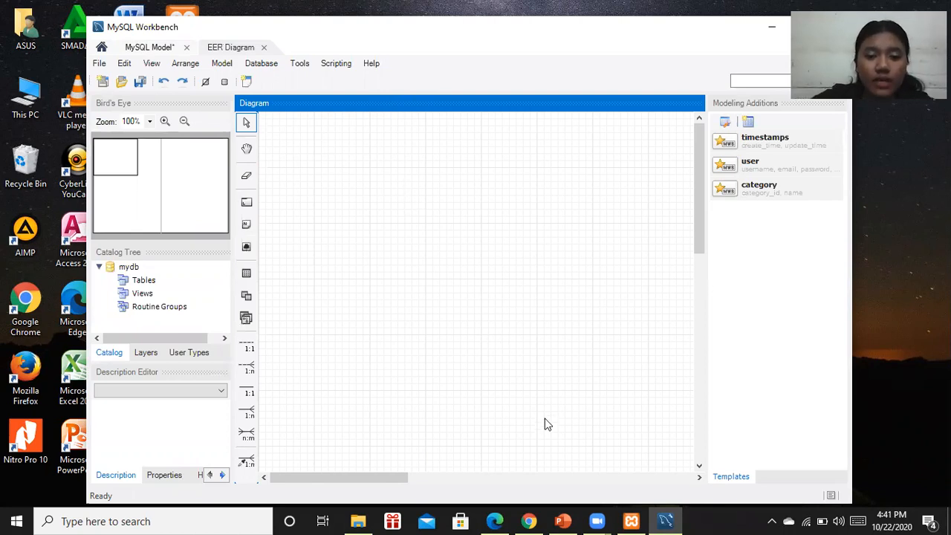
Consult the case text on the PowerPoint slide, and place a new table named kasir in the Workbench diagram
{"action": "left_click", "coordinate": [559, 520]}
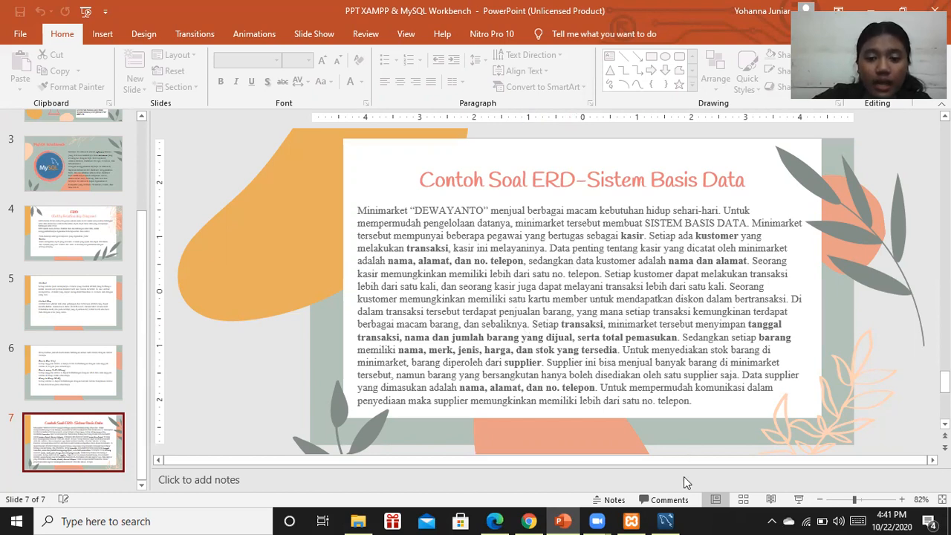
{"action": "left_click", "coordinate": [665, 520]}
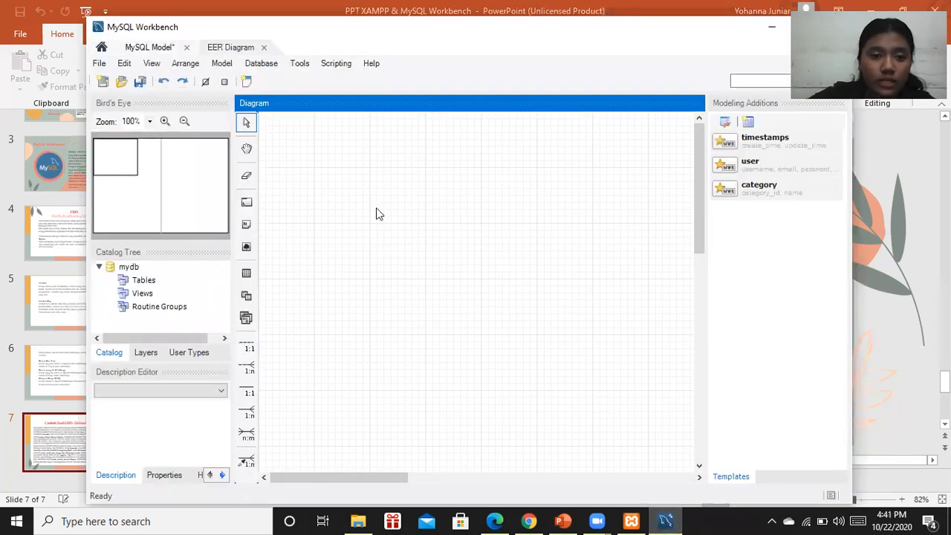
{"action": "left_click", "coordinate": [253, 278]}
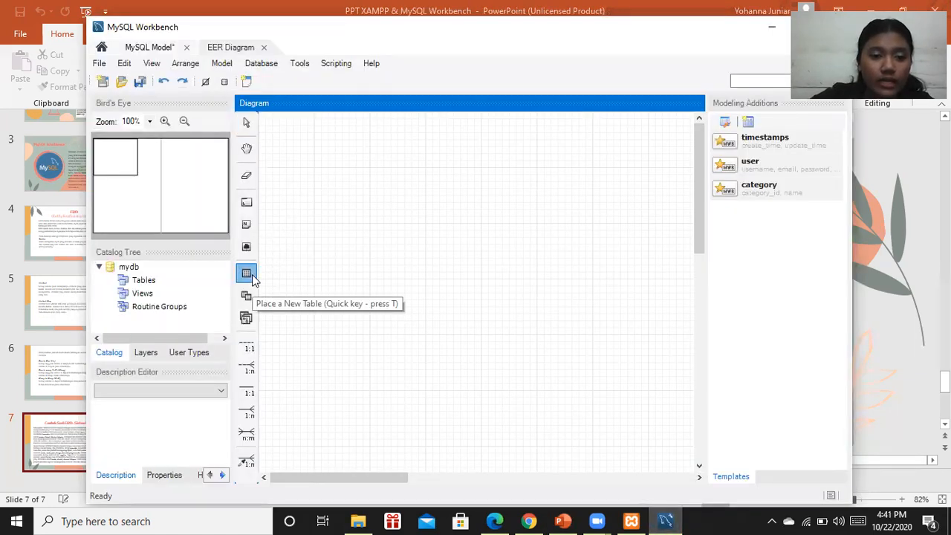
{"action": "left_click", "coordinate": [289, 171]}
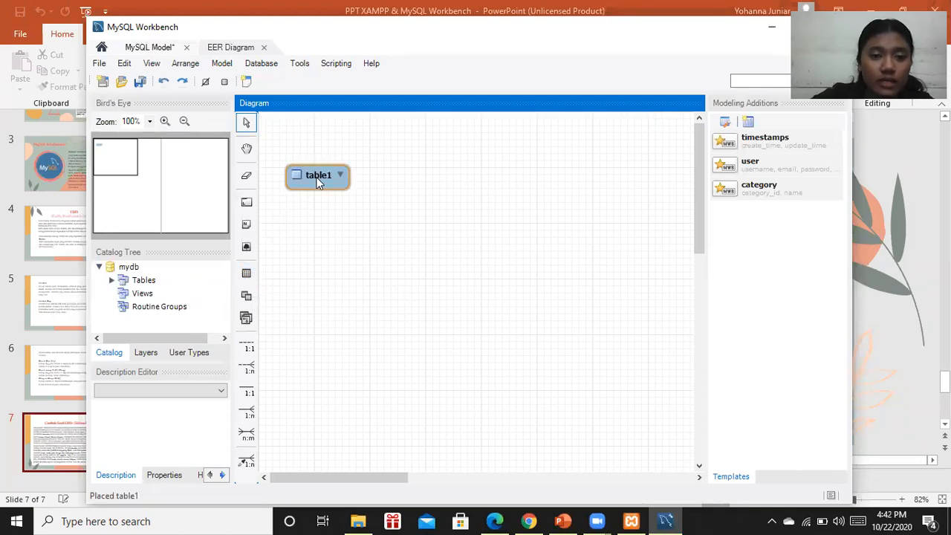
{"action": "double_click", "coordinate": [318, 179]}
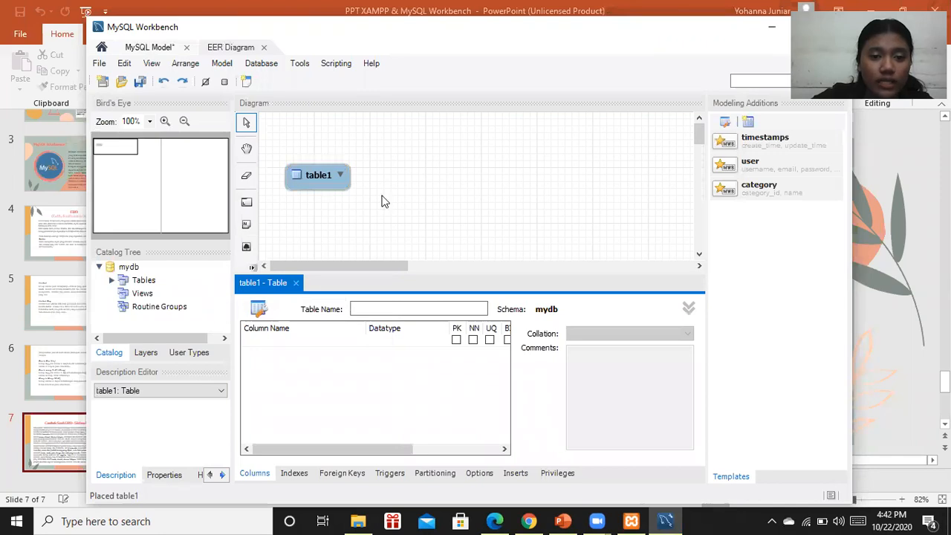
{"action": "left_click", "coordinate": [424, 305]}
{"action": "key", "text": "BackSpace"}
{"action": "type", "text": "kasi"}
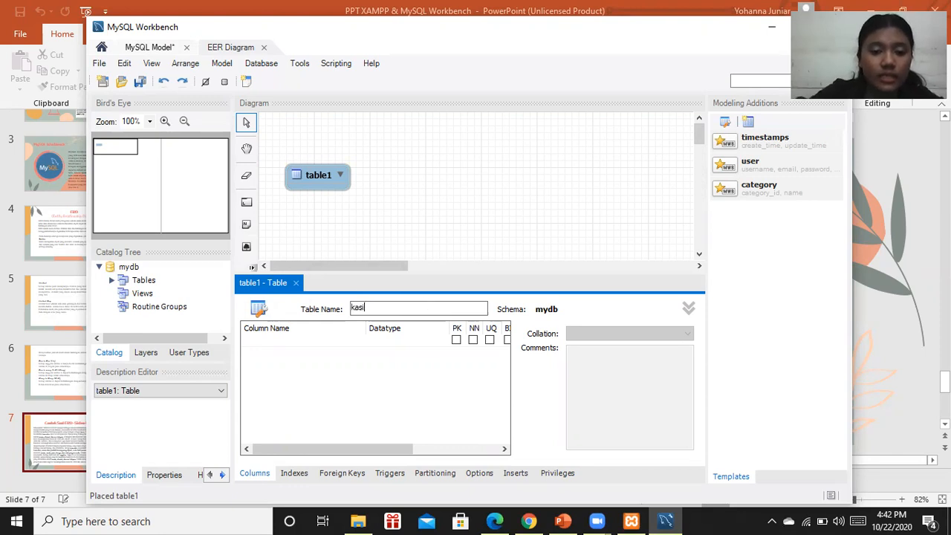
{"action": "type", "text": "r"}
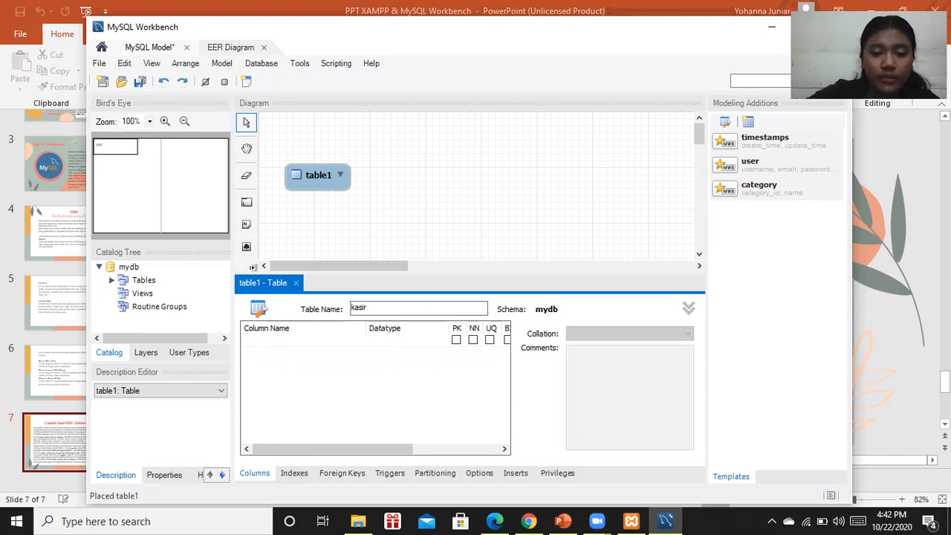
Check the cashier attributes in the PowerPoint case text and add a first column named nama_kasir to the kasir table in Workbench
{"action": "left_click", "coordinate": [571, 520]}
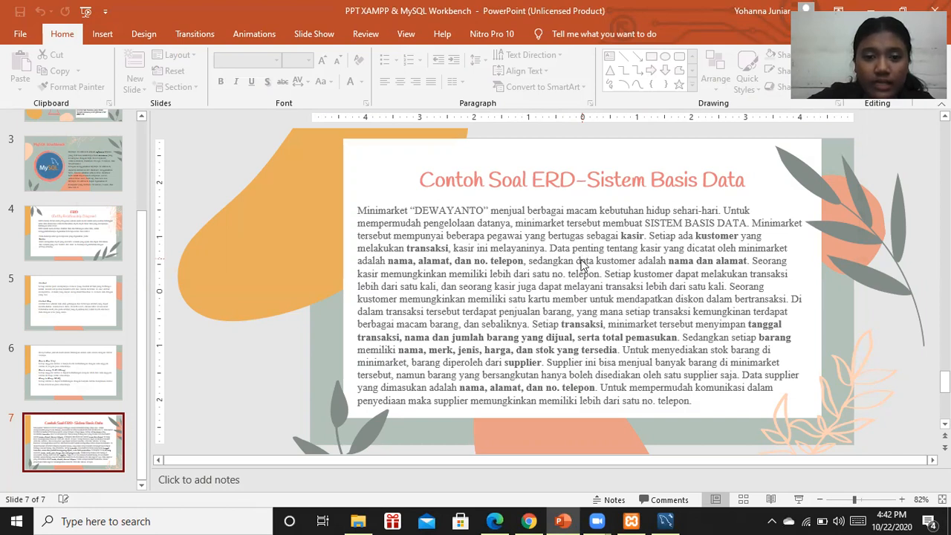
{"action": "left_click", "coordinate": [665, 521]}
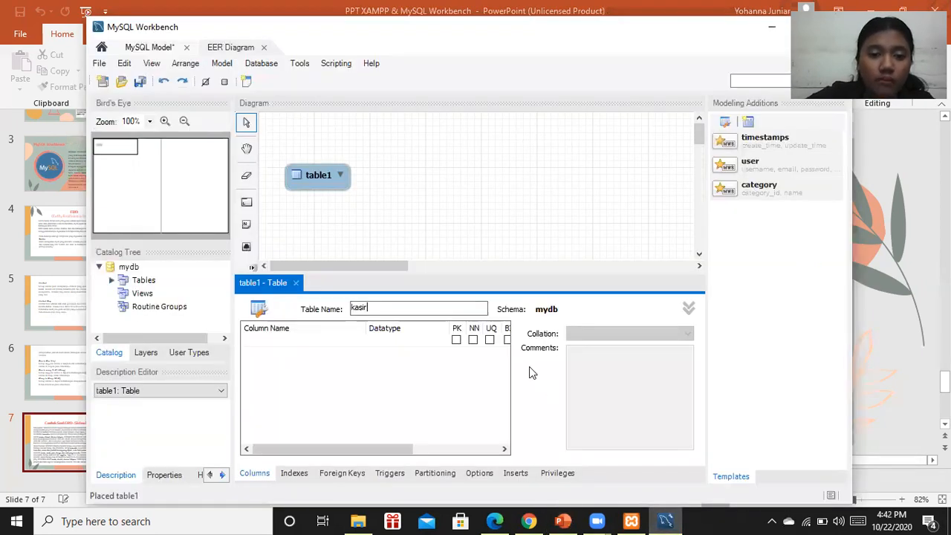
{"action": "double_click", "coordinate": [267, 344]}
{"action": "type", "text": "nama"}
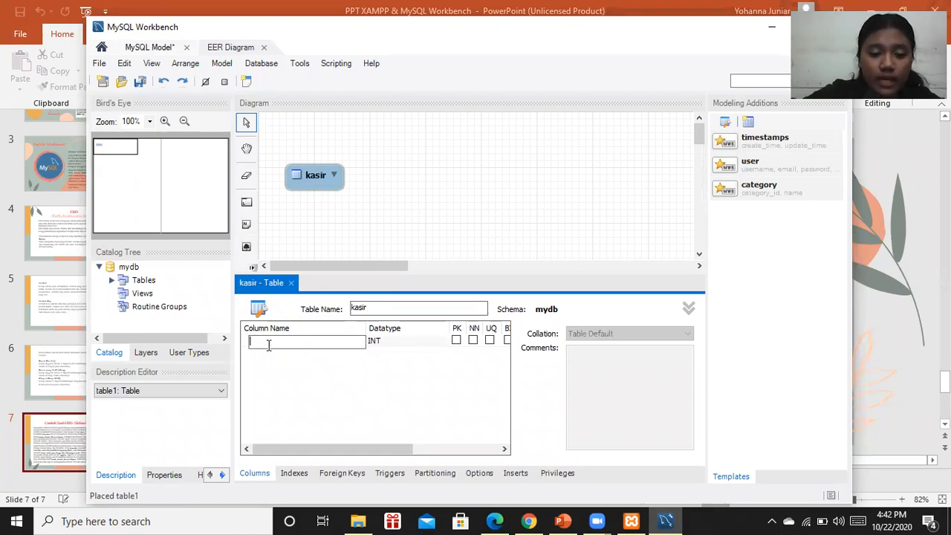
{"action": "type", "text": "_kas"}
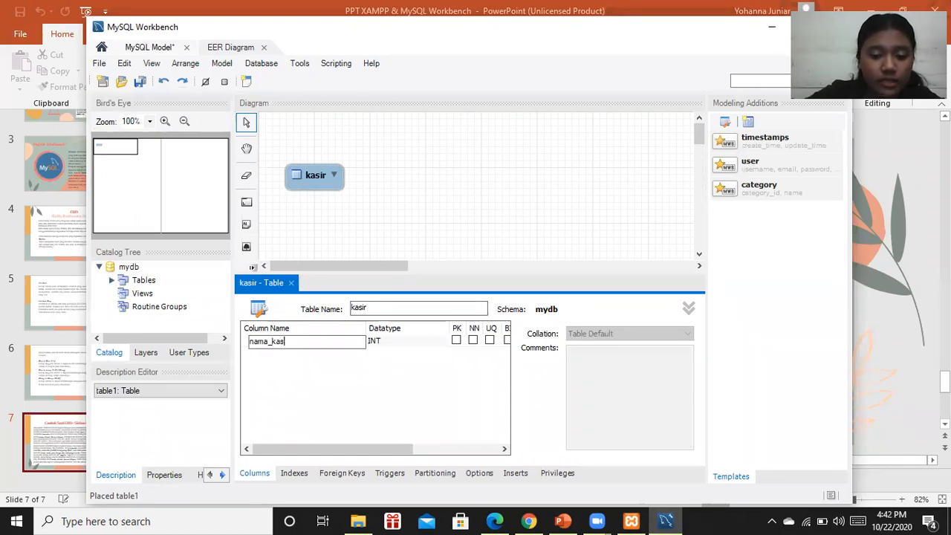
{"action": "type", "text": "ir"}
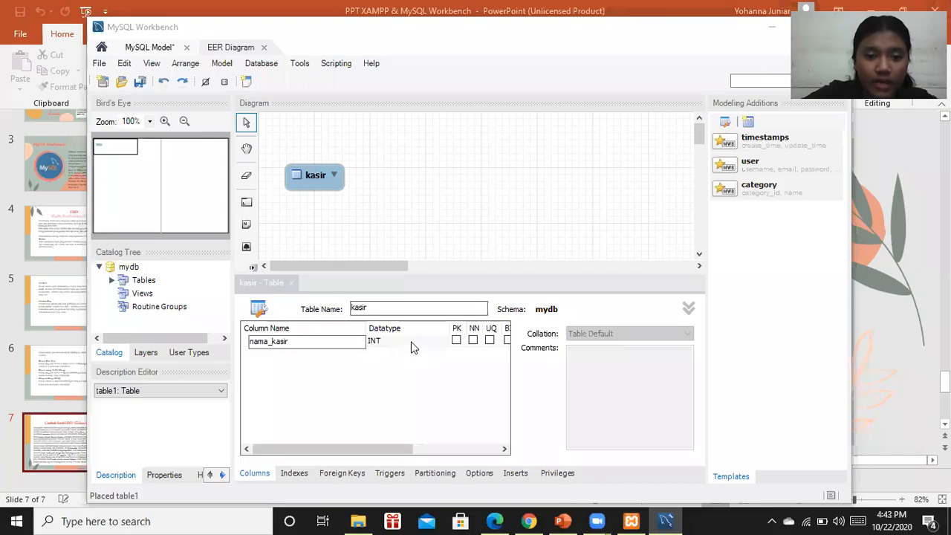
Set the datatype of the nama_kasir column to VARCHAR(20)
{"action": "left_click", "coordinate": [413, 346]}
{"action": "left_click", "coordinate": [411, 341]}
{"action": "left_click", "coordinate": [443, 342]}
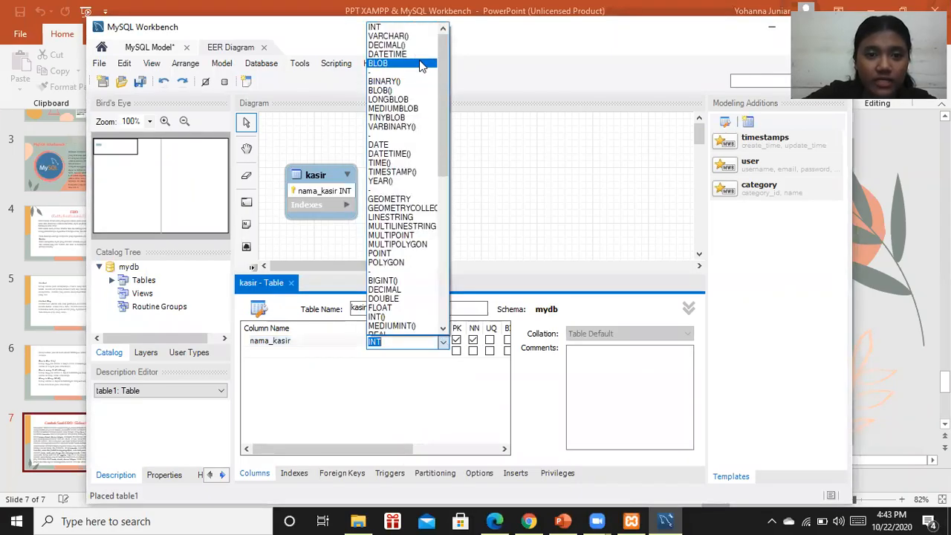
{"action": "left_click", "coordinate": [409, 37]}
{"action": "type", "text": "20"}
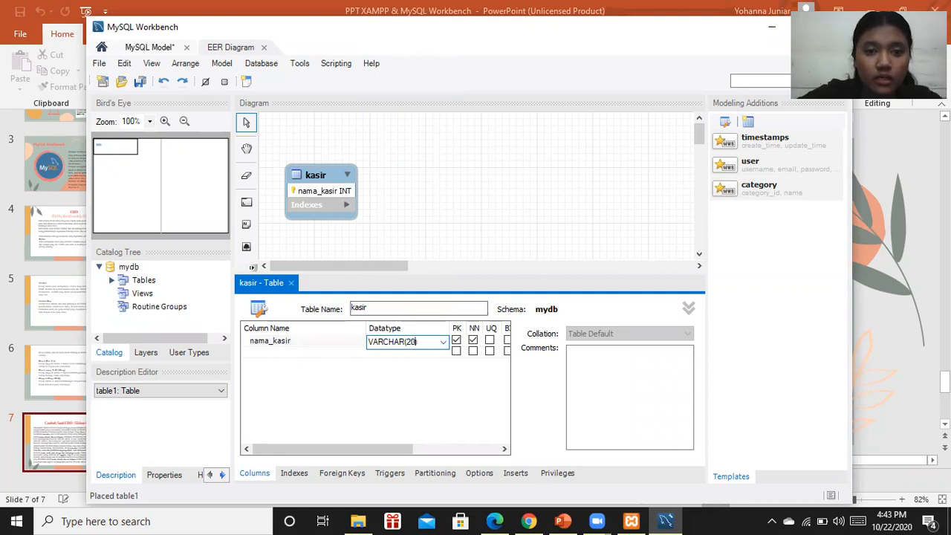
{"action": "key", "text": "Return"}
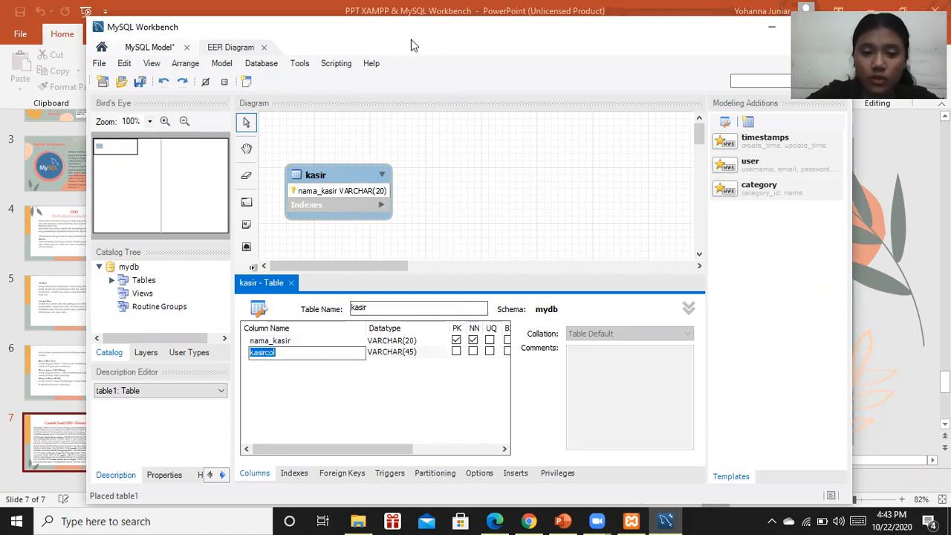
Recheck the cashier attributes in the PowerPoint case text and add a second column named alamat_kasir to the kasir table in Workbench
{"action": "left_click", "coordinate": [563, 520]}
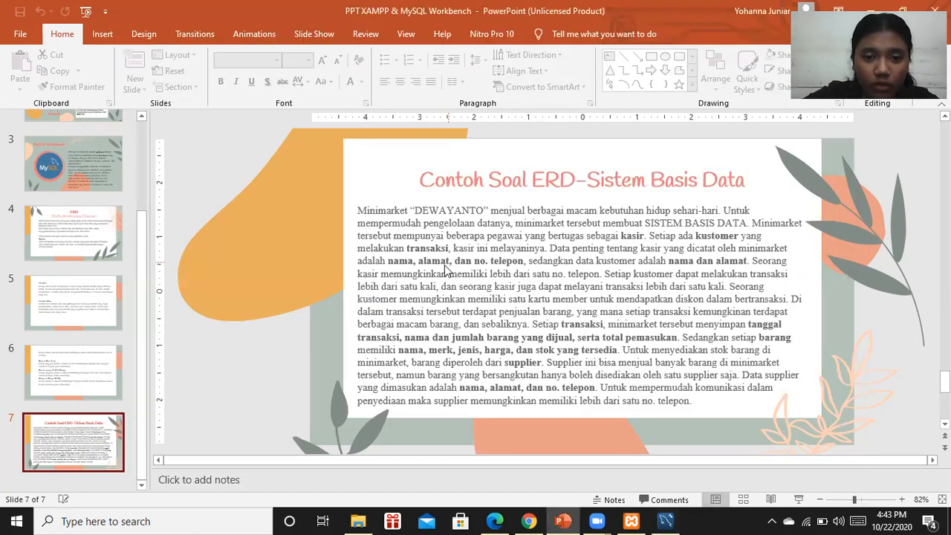
{"action": "left_click", "coordinate": [644, 520]}
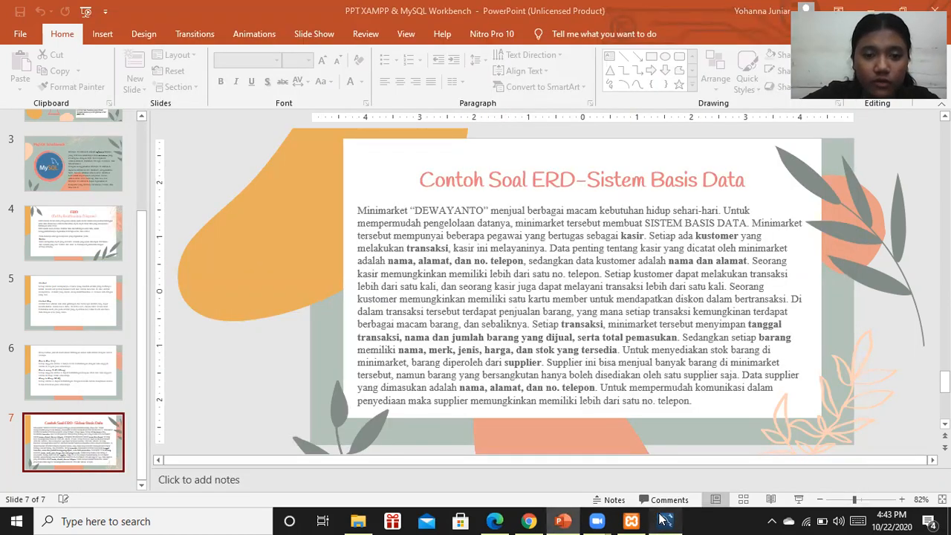
{"action": "type", "text": "a;a"}
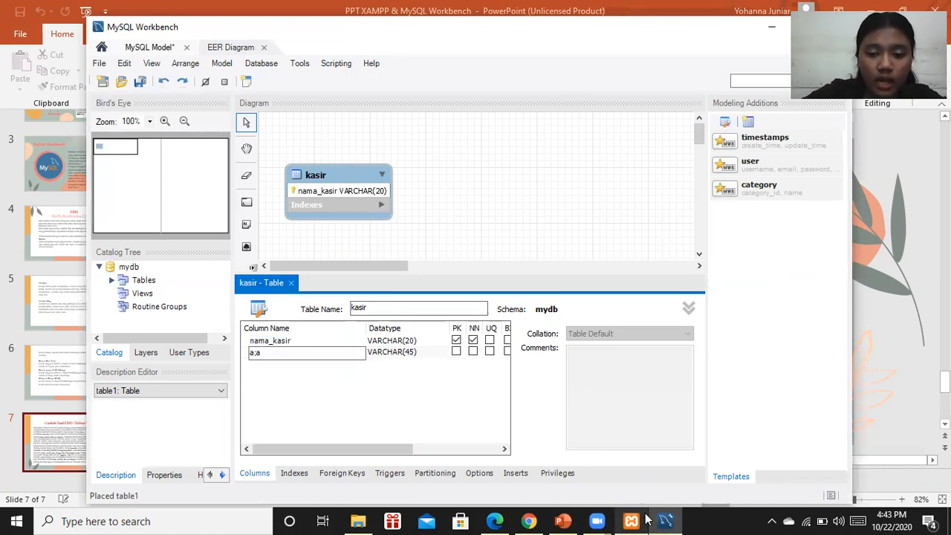
{"action": "type", "text": "lamat"}
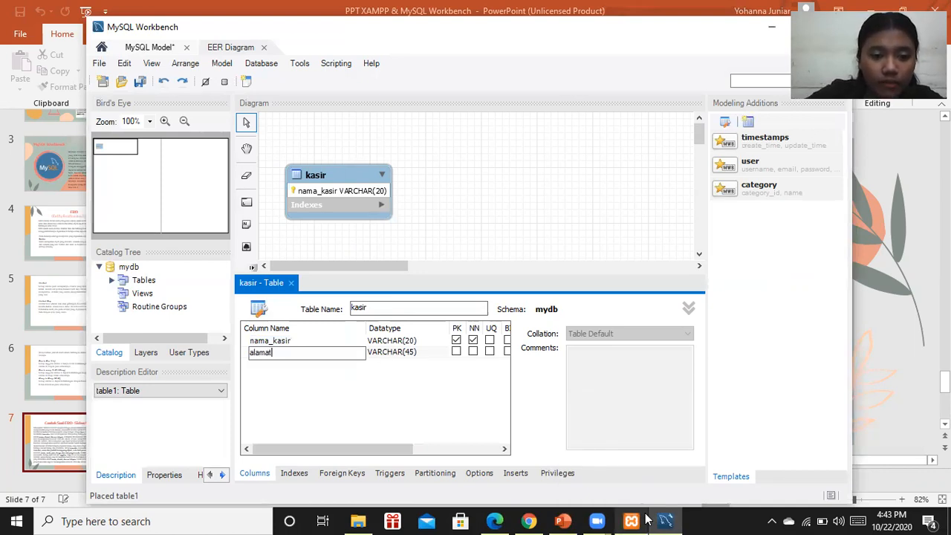
{"action": "type", "text": "_ka"}
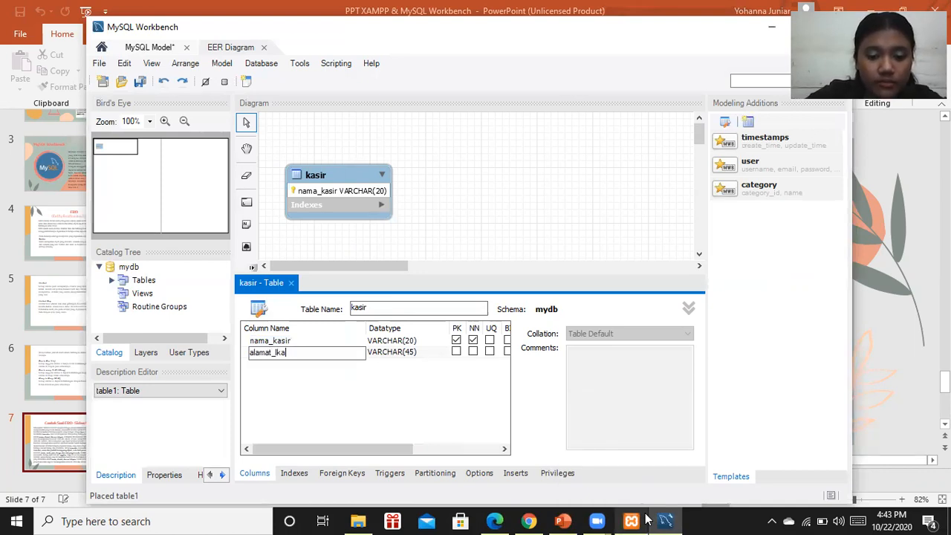
{"action": "key", "text": "BackSpace"}
{"action": "key", "text": "BackSpace"}
{"action": "type", "text": "_kasir"}
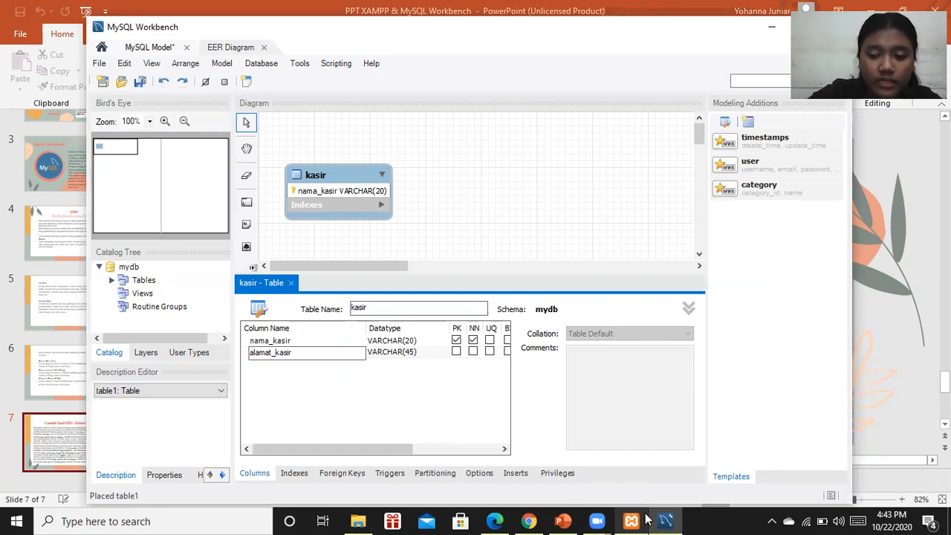
{"action": "key", "text": "Tab"}
{"action": "key", "text": "Return"}
Name the third column of the kasir table no_telepon and set its datatype to INT
{"action": "type", "text": "no_r"}
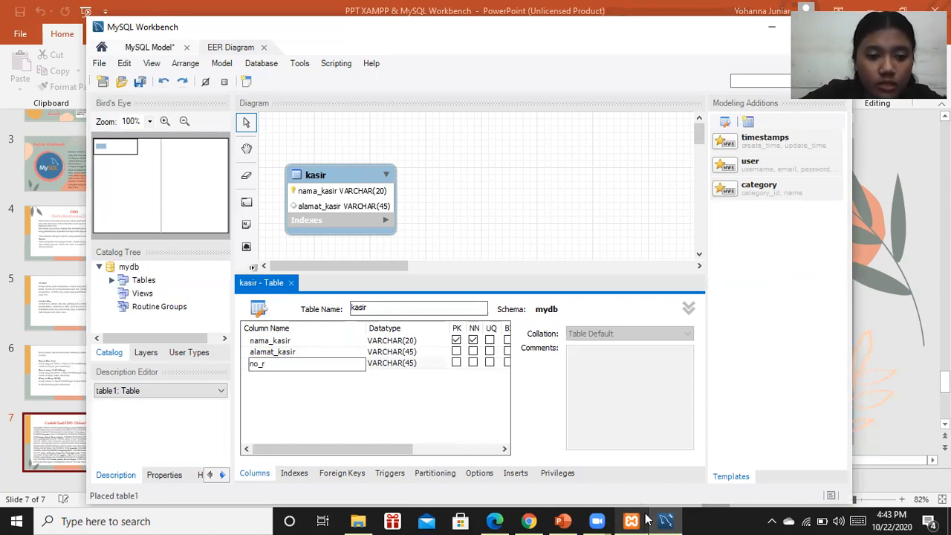
{"action": "key", "text": "BackSpace"}
{"action": "type", "text": "teleponm"}
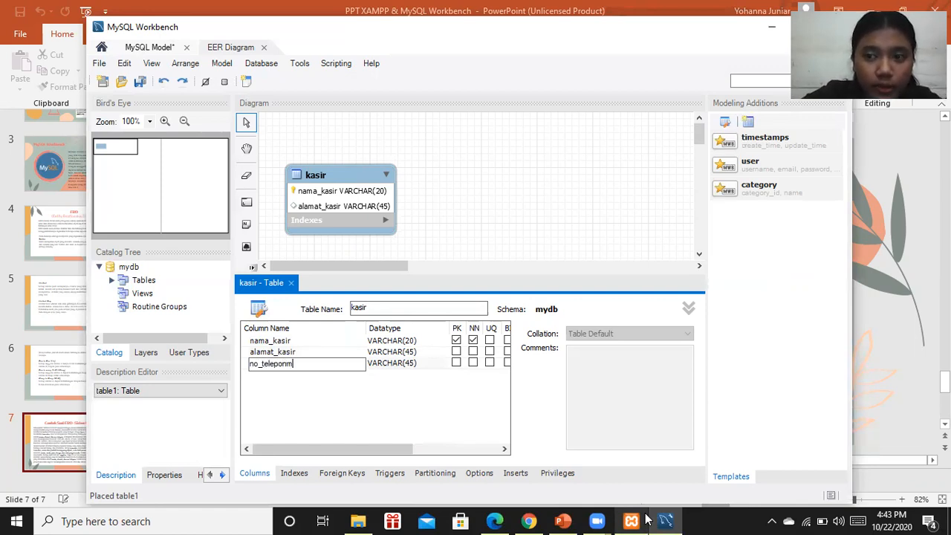
{"action": "key", "text": "BackSpace"}
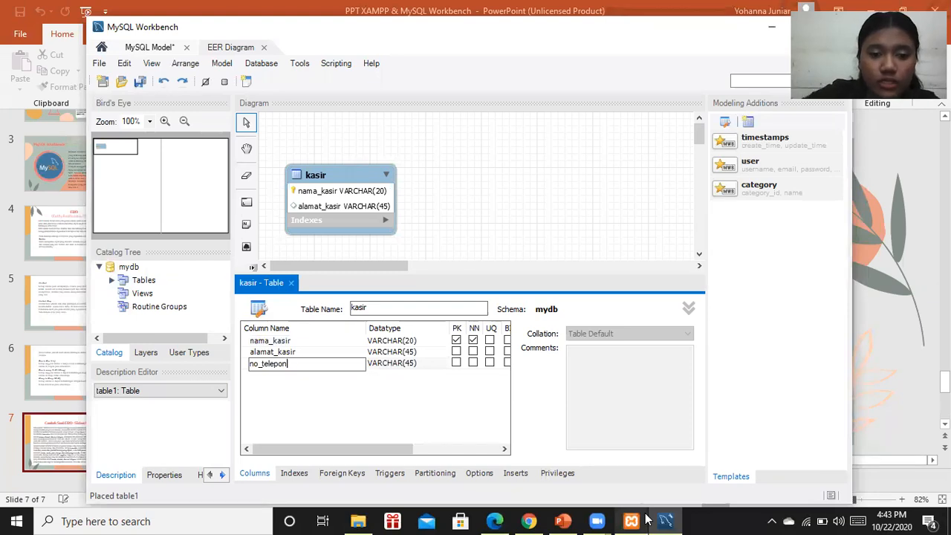
{"action": "left_click", "coordinate": [419, 368]}
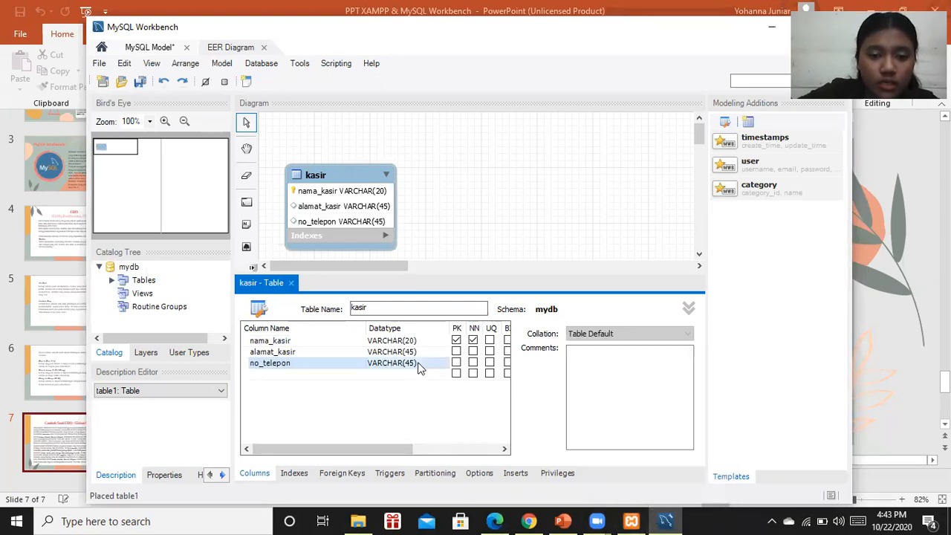
{"action": "left_click", "coordinate": [423, 364]}
{"action": "left_click", "coordinate": [443, 364]}
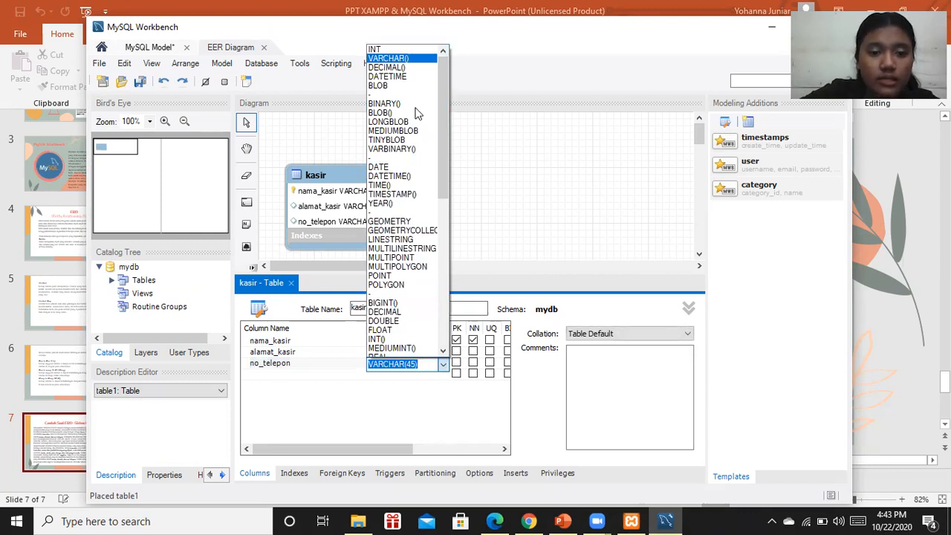
{"action": "left_click", "coordinate": [374, 49]}
Close the kasir table editor and move the table to the diagram's upper-left corner
{"action": "left_click", "coordinate": [297, 283]}
{"action": "left_click_drag", "start_coordinate": [327, 176], "coordinate": [312, 140]}
{"action": "left_click", "coordinate": [421, 121]}
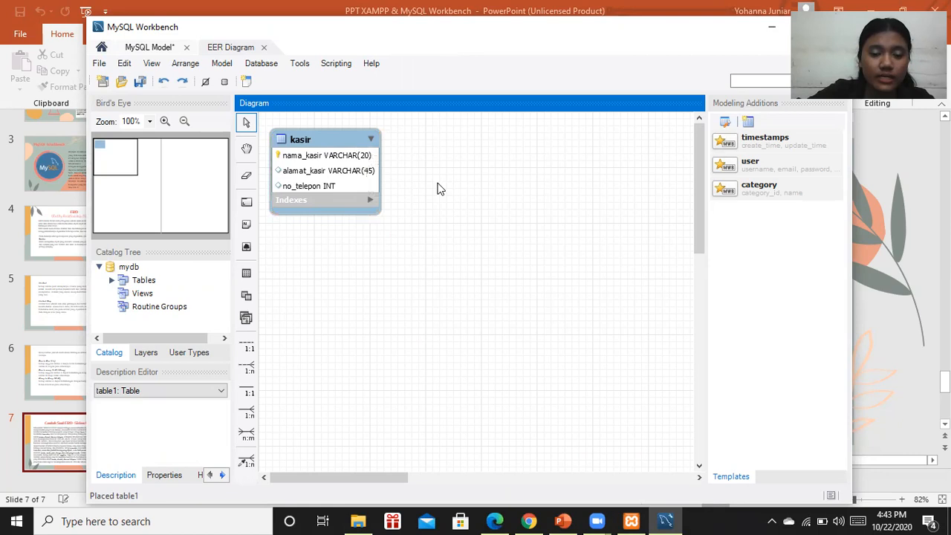
Check the customer entity in the PowerPoint case text and place a new table beside the kasir table in the Workbench diagram
{"action": "left_click", "coordinate": [563, 521]}
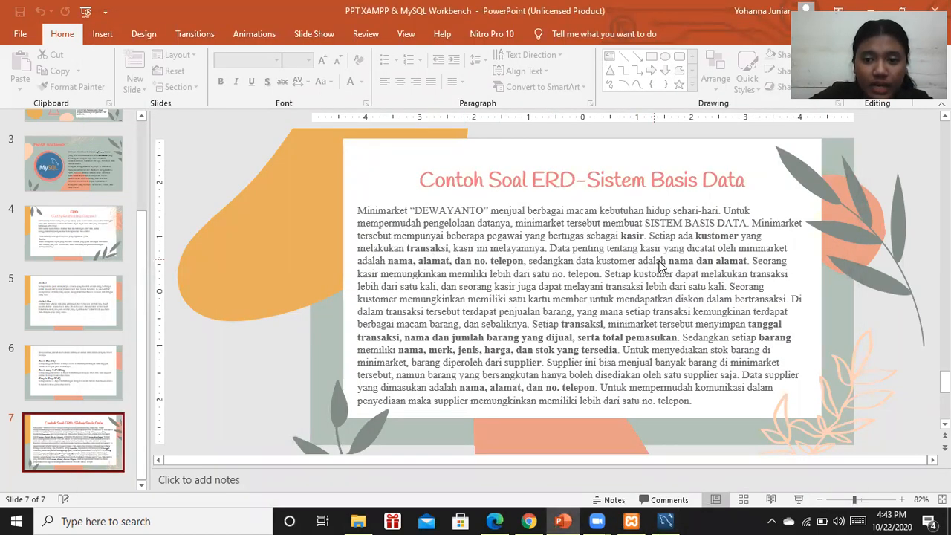
{"action": "left_click", "coordinate": [667, 520]}
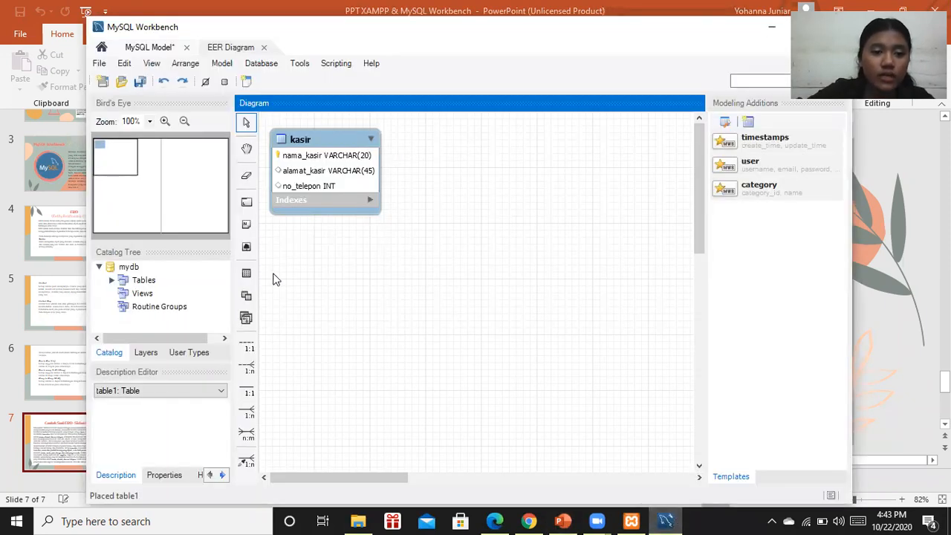
{"action": "left_click", "coordinate": [246, 273]}
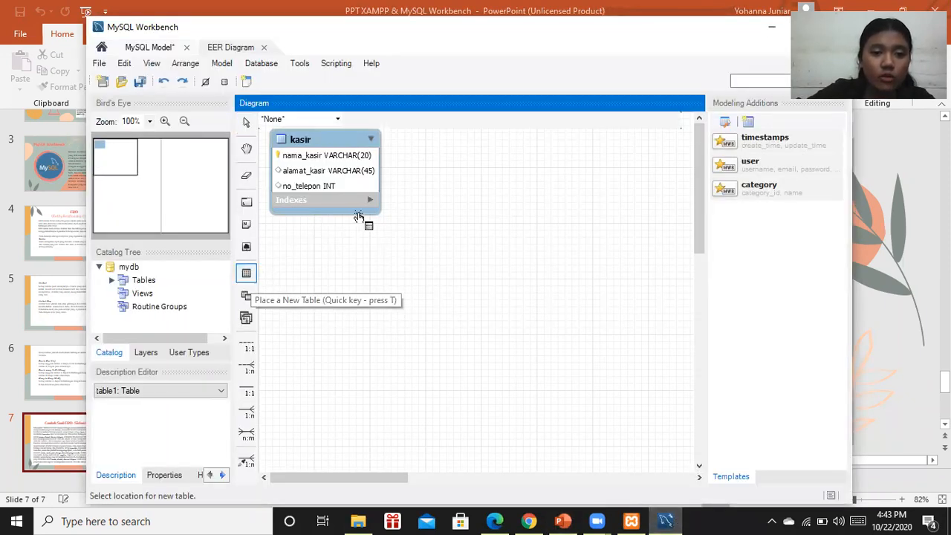
{"action": "left_click", "coordinate": [427, 144]}
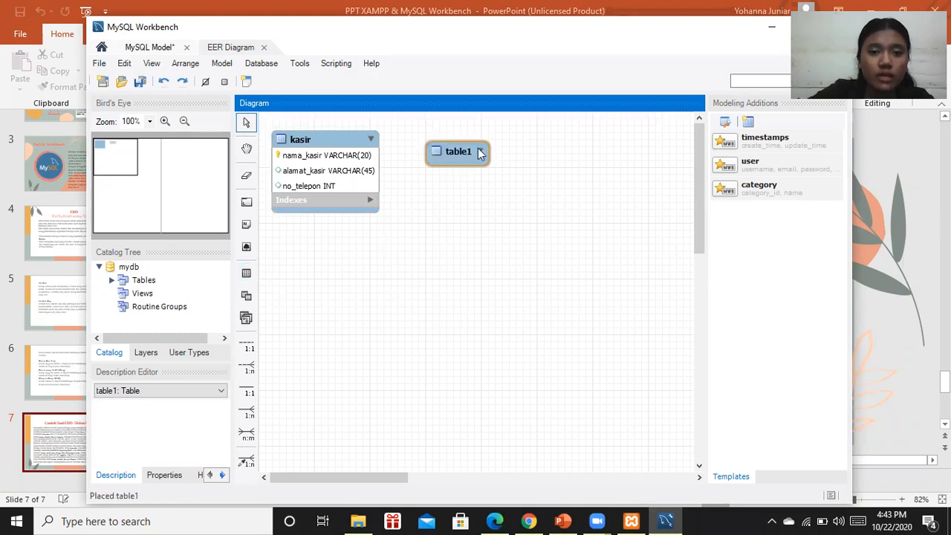
Open the new table beside kasir for editing and name it customer
{"action": "double_click", "coordinate": [449, 153]}
{"action": "key", "text": "BackSpace"}
{"action": "type", "text": "cu"}
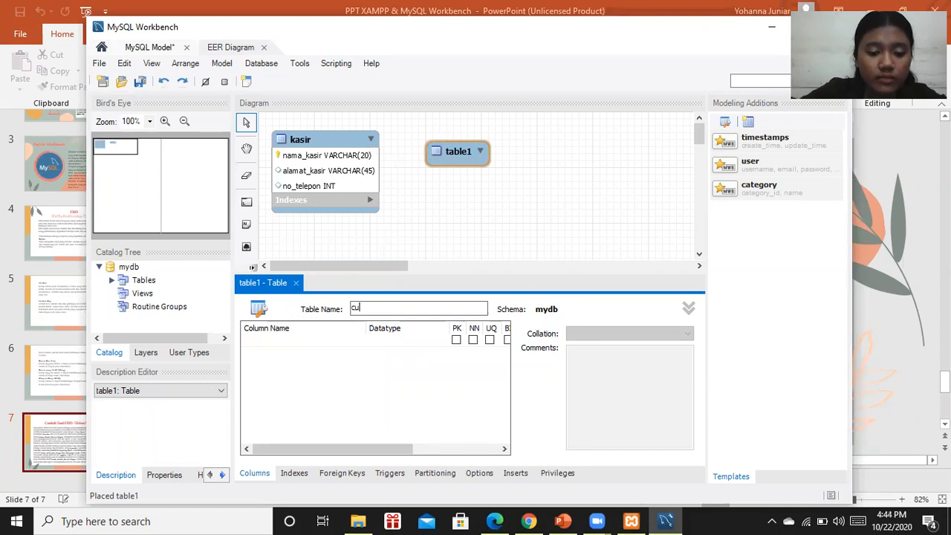
{"action": "type", "text": "stomer"}
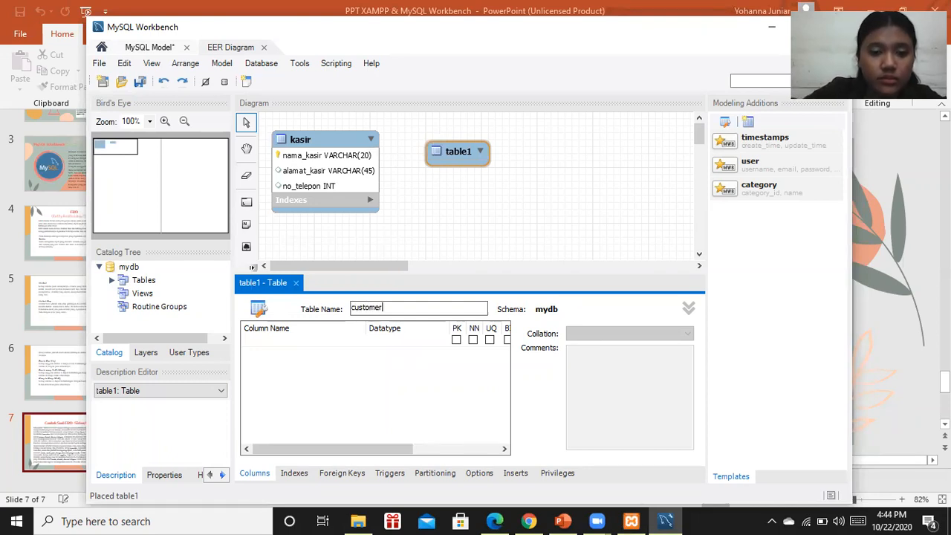
Recheck the customer attributes in the PowerPoint case text and name the customer table's first column nama_customer in Workbench
{"action": "left_click", "coordinate": [562, 521]}
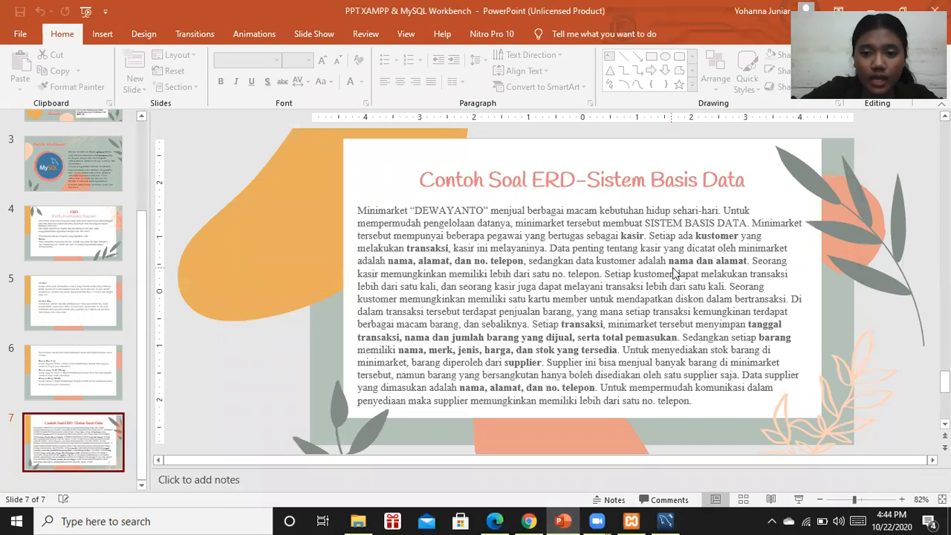
{"action": "left_click", "coordinate": [665, 521]}
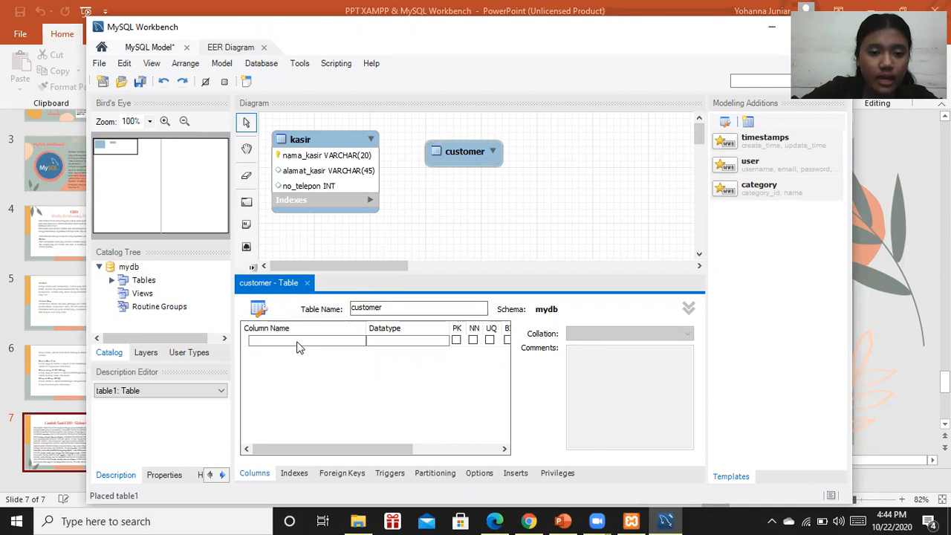
{"action": "left_click", "coordinate": [297, 342]}
{"action": "type", "text": "nama_cust"}
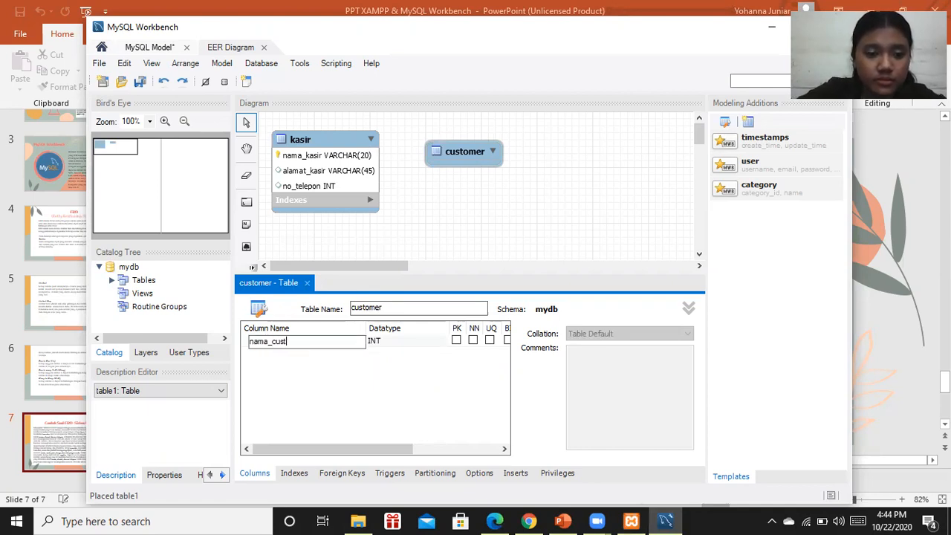
{"action": "type", "text": "omer"}
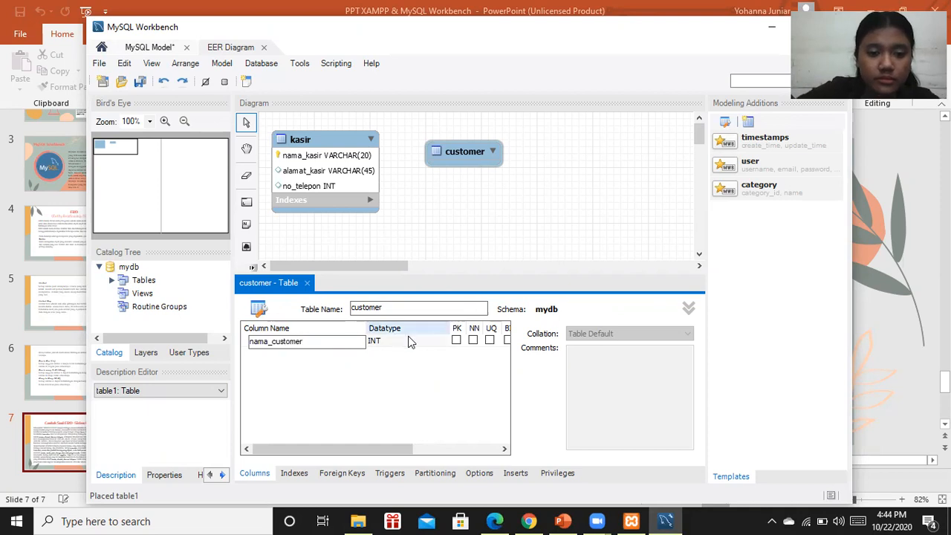
Set the datatype of the nama_customer column to VARCHAR(20)
{"action": "left_click", "coordinate": [406, 341]}
{"action": "left_click", "coordinate": [420, 336]}
{"action": "left_click", "coordinate": [443, 340]}
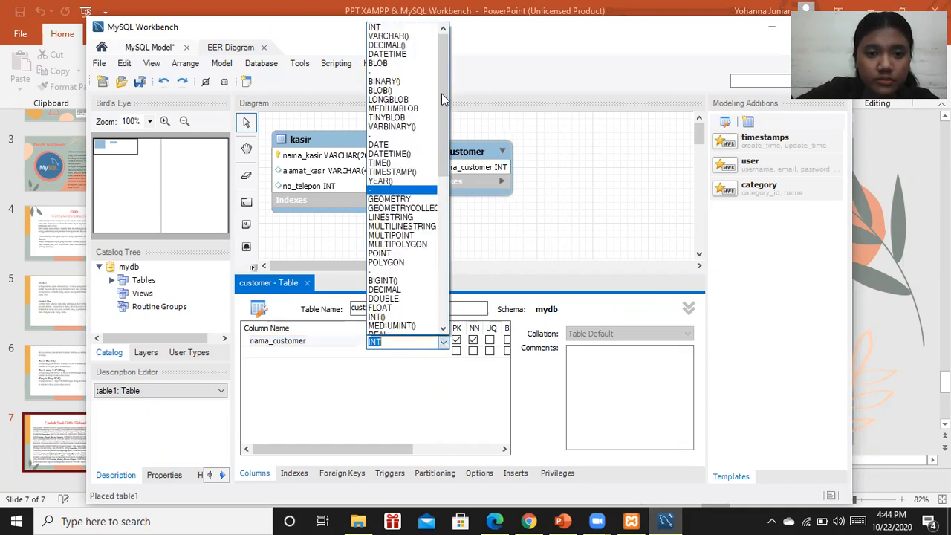
{"action": "left_click", "coordinate": [408, 36]}
{"action": "type", "text": "20"}
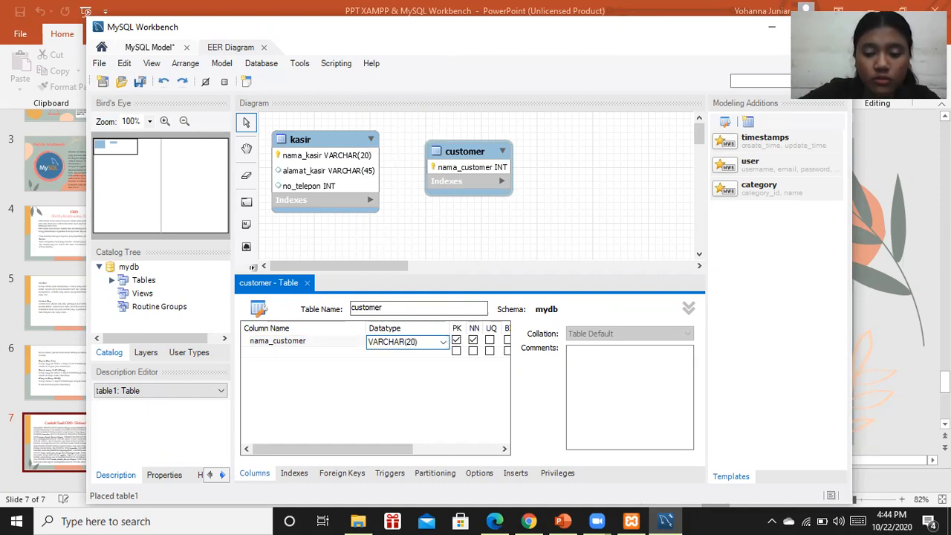
{"action": "key", "text": "Return"}
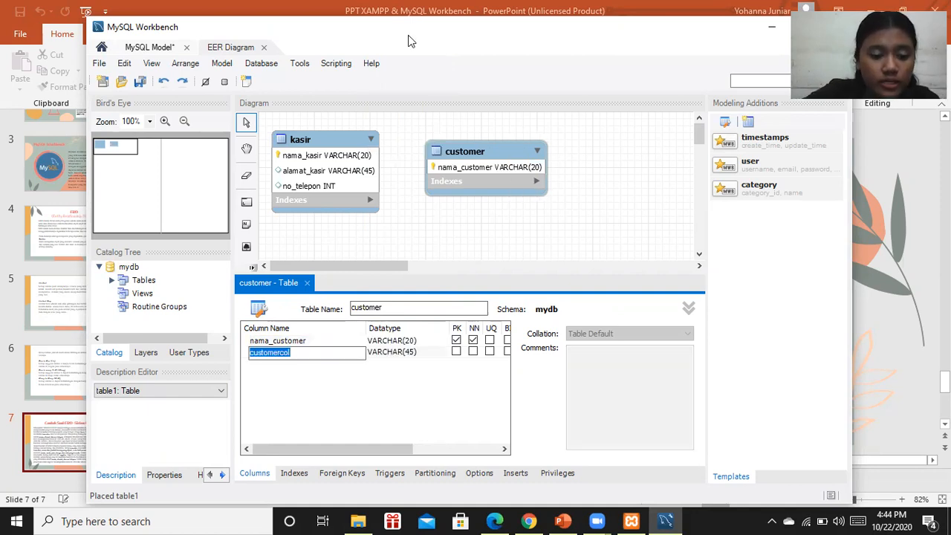
Add a second column named alamat_customer to the customer table, keeping the default VARCHAR(45) datatype
{"action": "type", "text": "alama"}
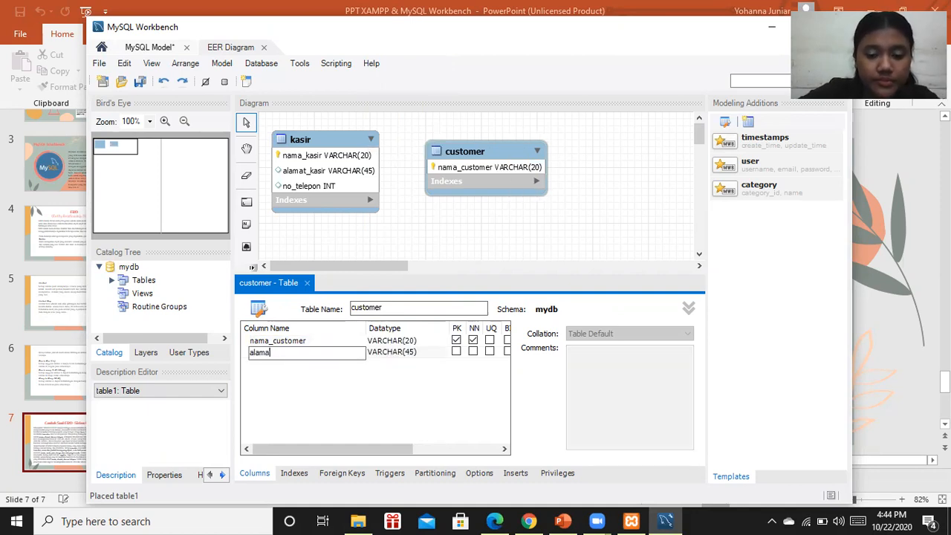
{"action": "type", "text": "t_cus"}
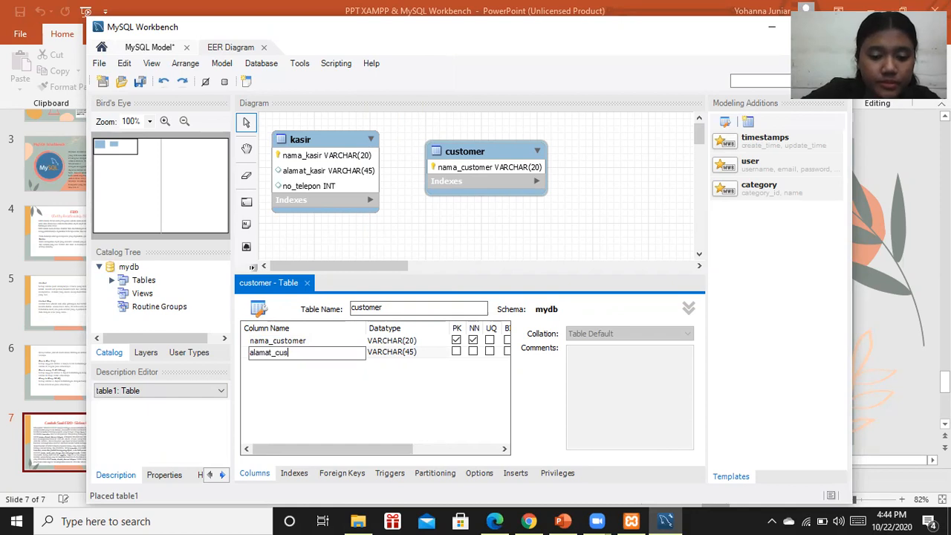
{"action": "type", "text": "tome"}
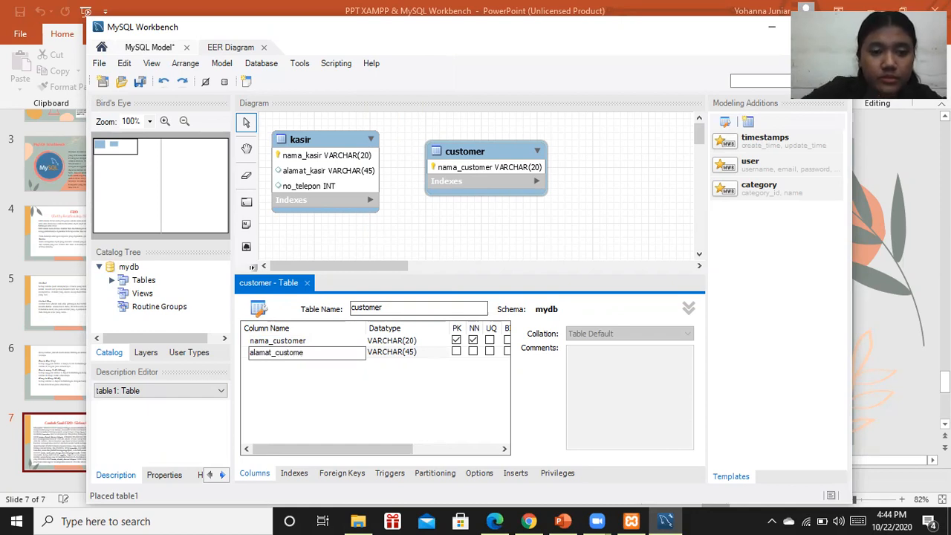
{"action": "type", "text": "r"}
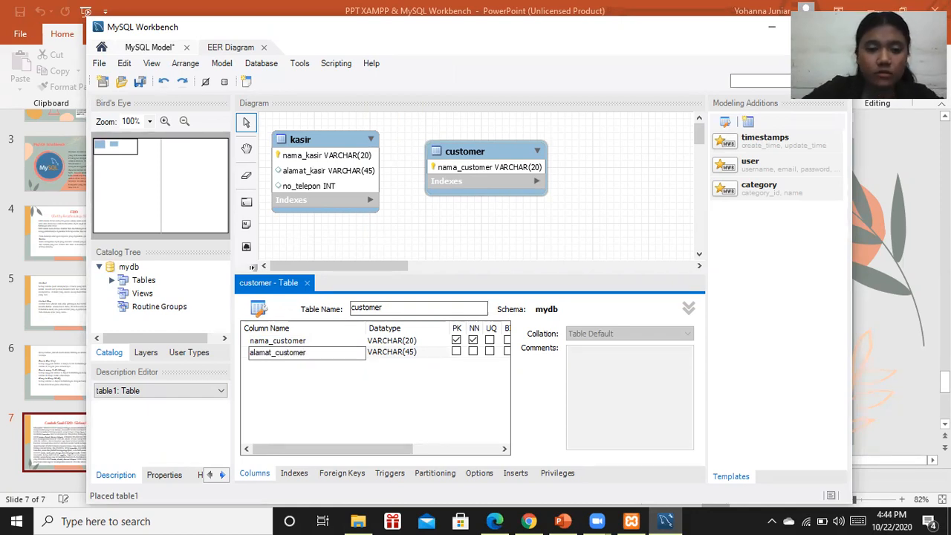
{"action": "key", "text": "Tab"}
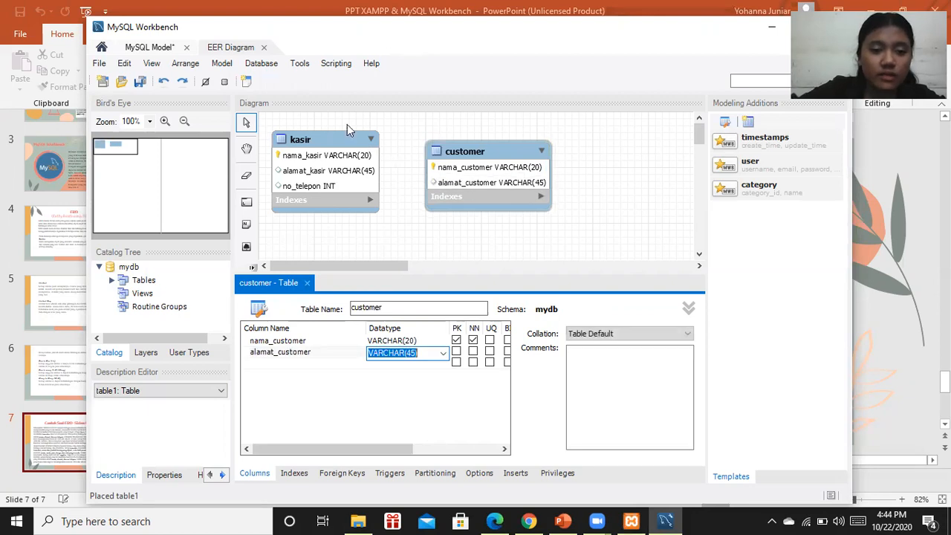
Close the customer table editor and move the table below the kasir table, aligned with its left edge
{"action": "left_click", "coordinate": [308, 283]}
{"action": "left_click_drag", "start_coordinate": [455, 149], "coordinate": [307, 362]}
{"action": "left_click_drag", "start_coordinate": [295, 352], "coordinate": [300, 345]}
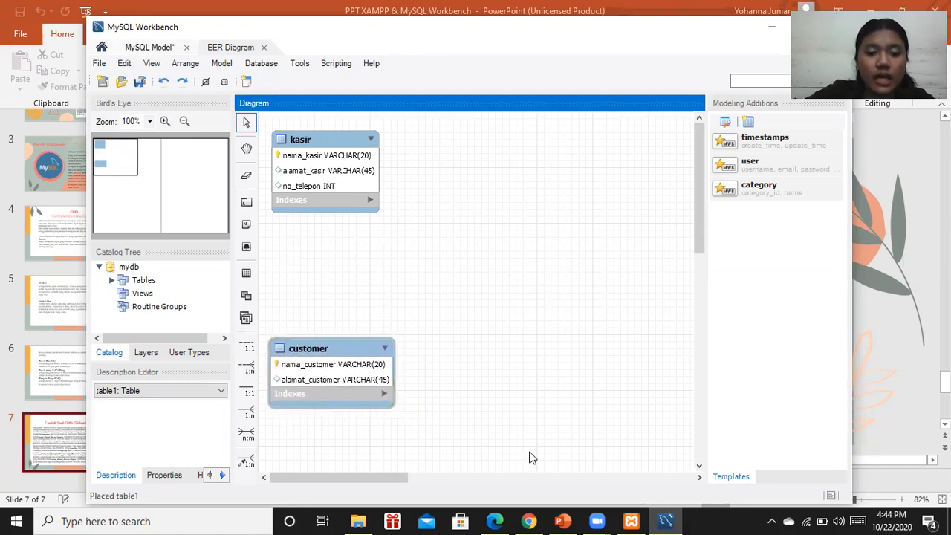
Review the member card description in the PowerPoint case text and place another new table beside kasir in the Workbench diagram
{"action": "left_click", "coordinate": [562, 521]}
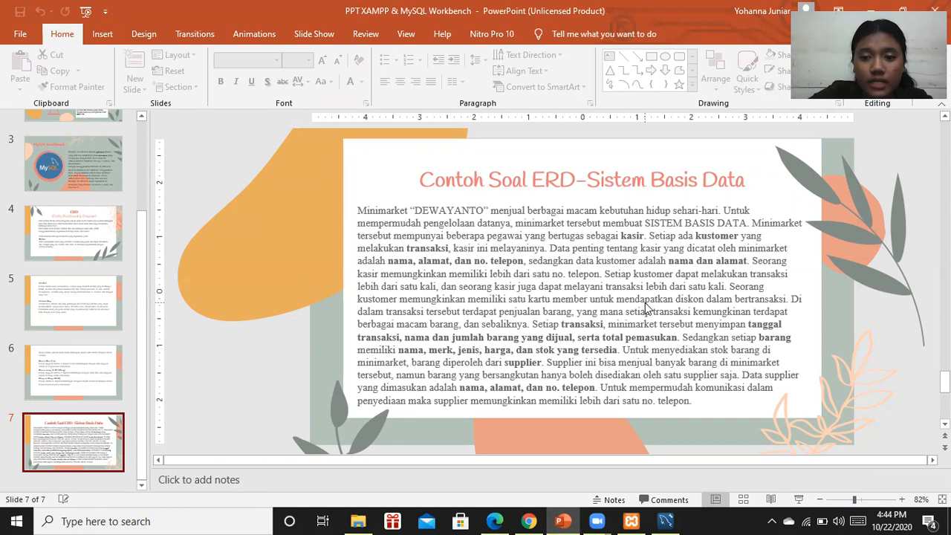
{"action": "left_click", "coordinate": [666, 520]}
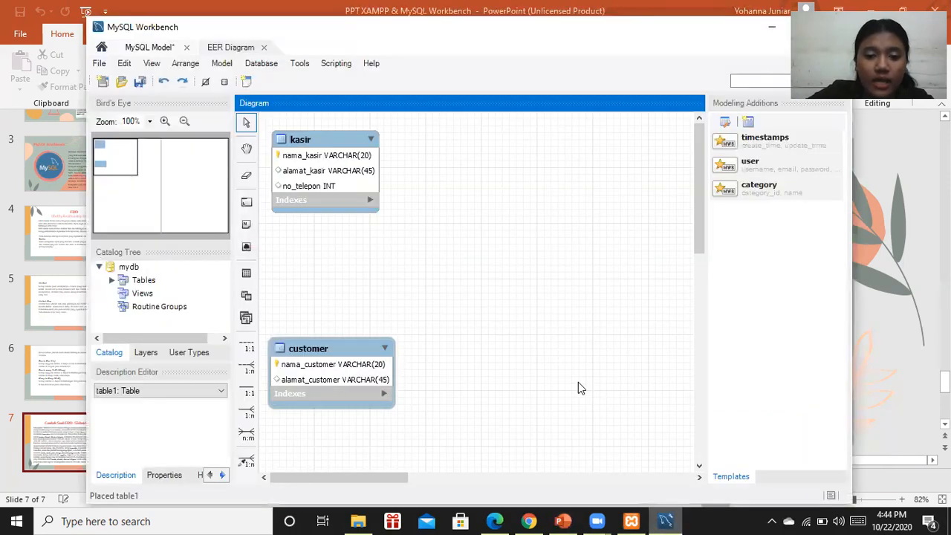
{"action": "left_click", "coordinate": [245, 276]}
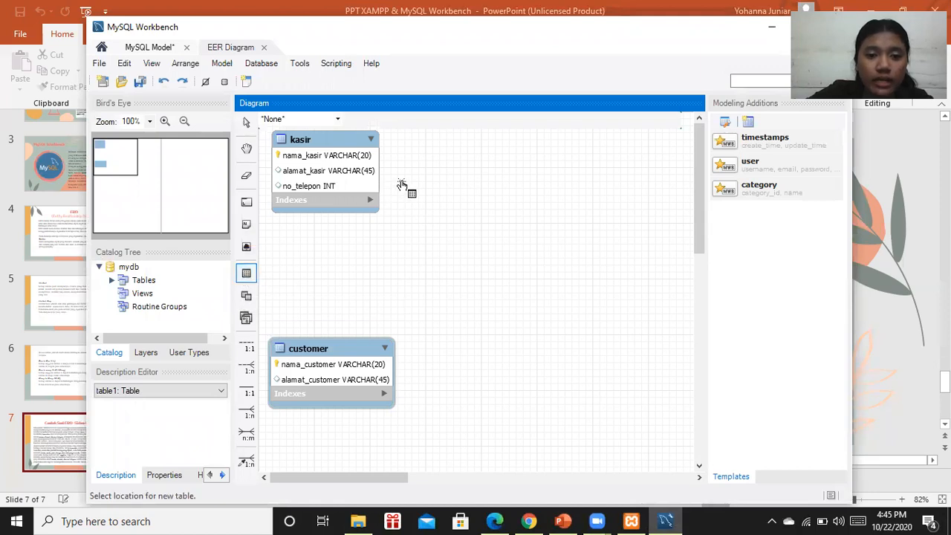
{"action": "left_click", "coordinate": [456, 170]}
{"action": "left_click", "coordinate": [461, 173]}
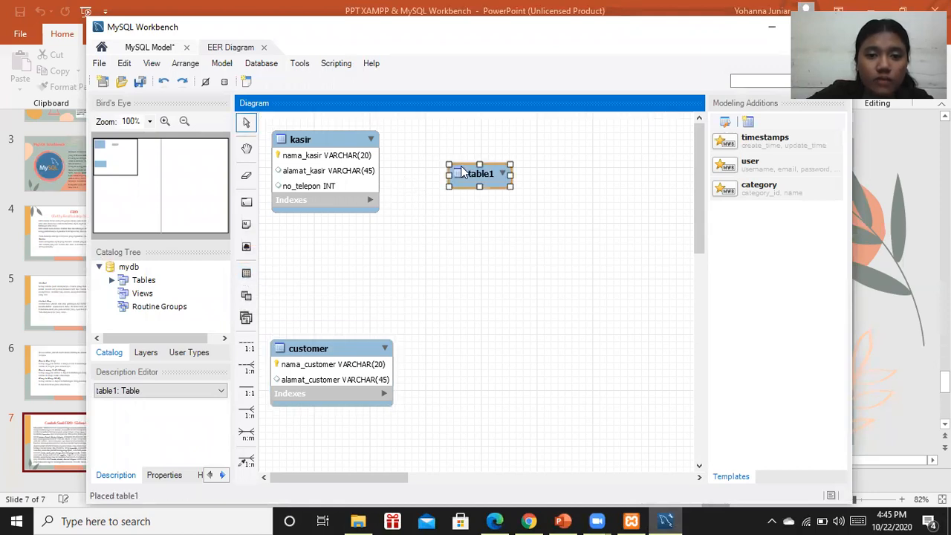
Open the newly placed table for editing and rename it kartu member
{"action": "double_click", "coordinate": [461, 173]}
{"action": "left_click", "coordinate": [476, 175]}
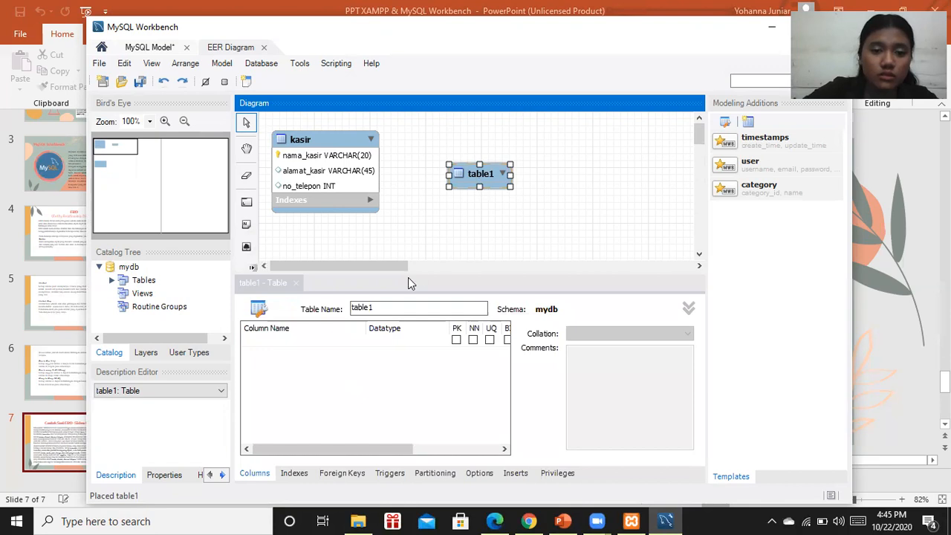
{"action": "left_click", "coordinate": [395, 306]}
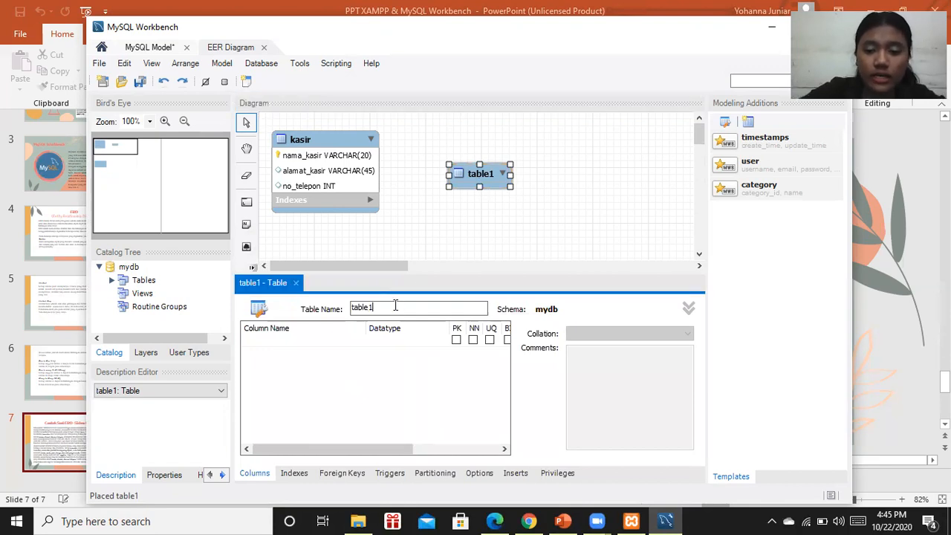
{"action": "key", "text": "BackSpace"}
{"action": "key", "text": "BackSpace"}
{"action": "key", "text": "BackSpace"}
{"action": "key", "text": "BackSpace"}
{"action": "key", "text": "BackSpace"}
{"action": "type", "text": "kar"}
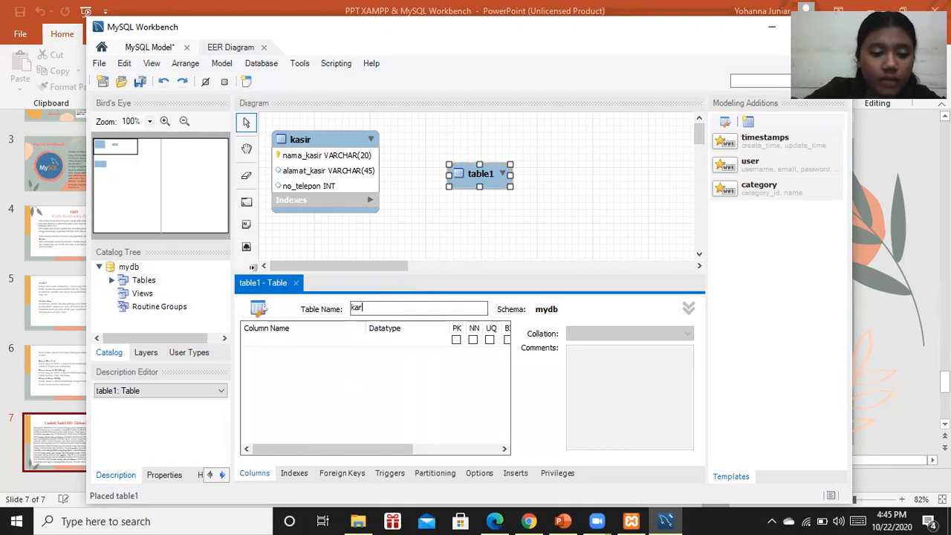
{"action": "type", "text": "tu member"}
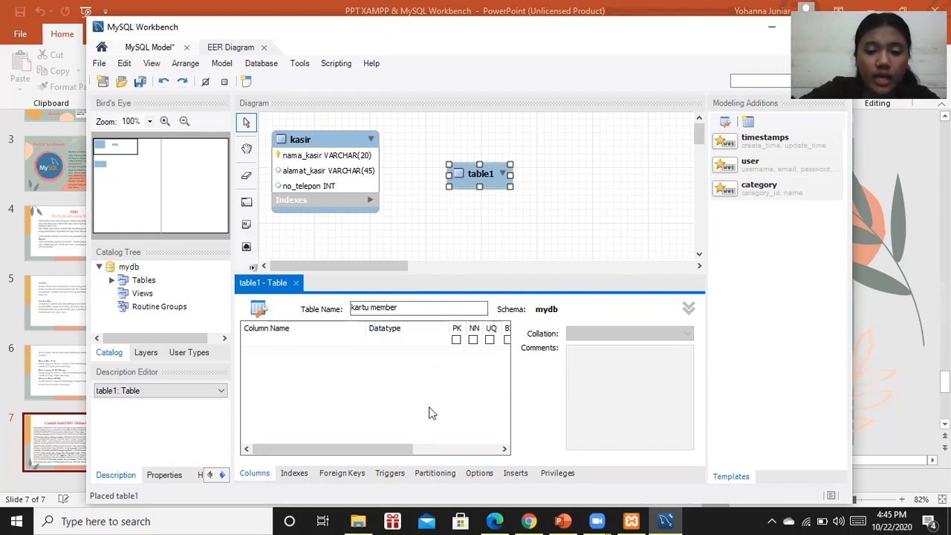
Add a first column named id_kartu_member to the kartu member table, keeping the default INT datatype
{"action": "left_click", "coordinate": [267, 356]}
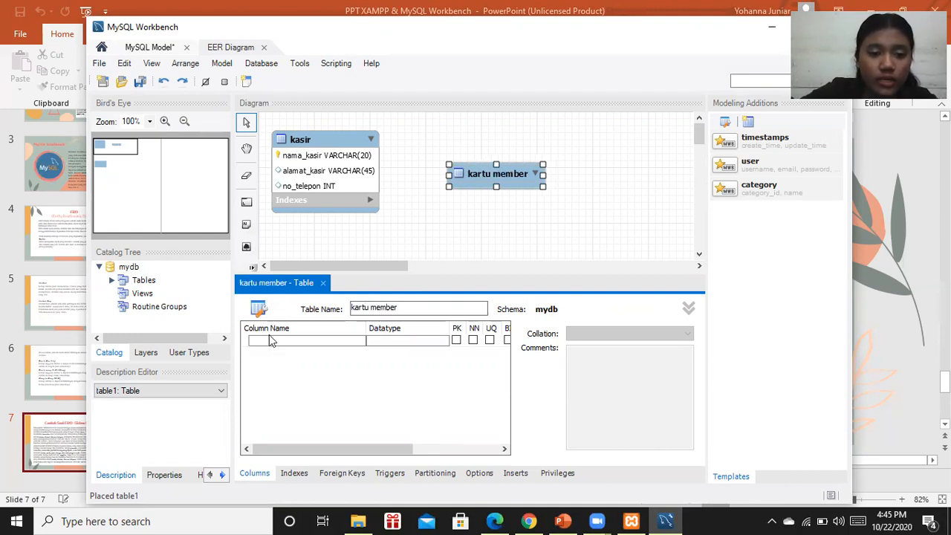
{"action": "left_click", "coordinate": [270, 344]}
{"action": "key", "text": "BackSpace"}
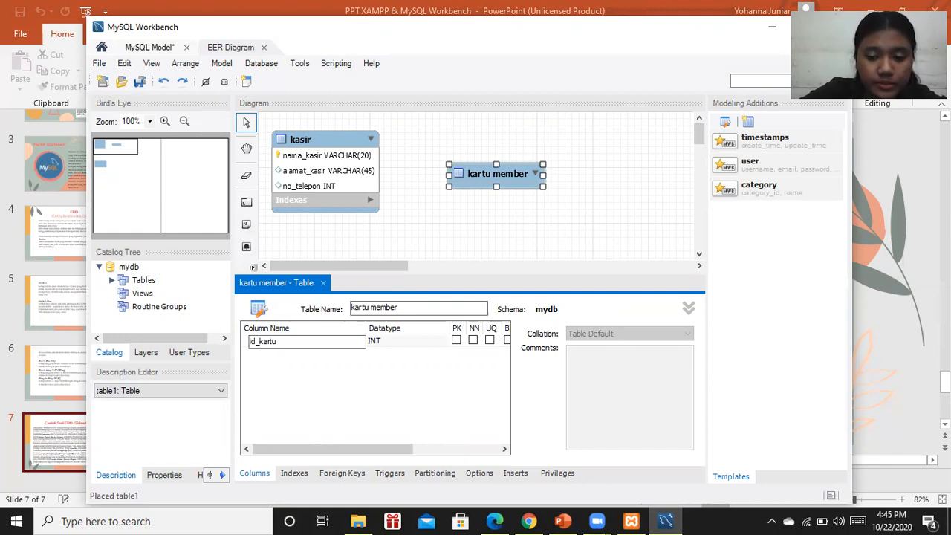
{"action": "type", "text": "id_kartu_member"}
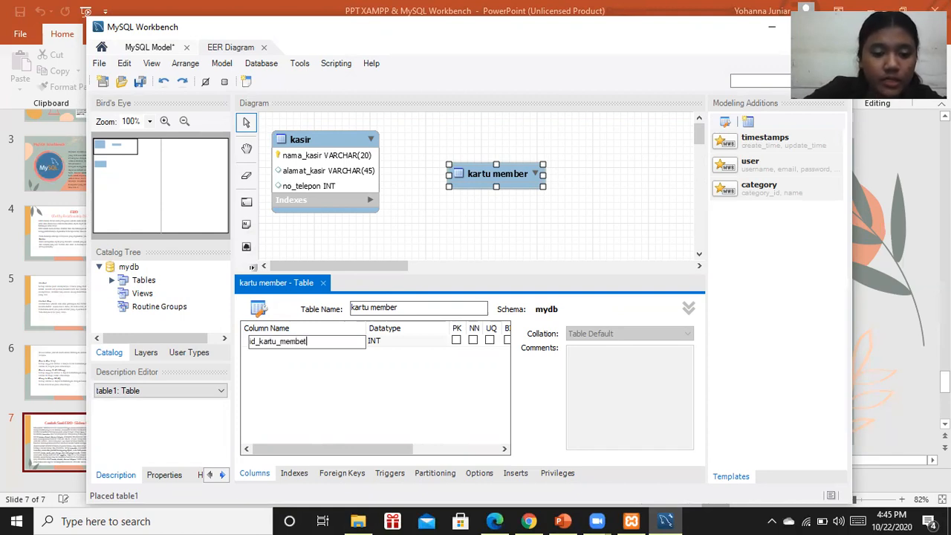
{"action": "type", "text": "r"}
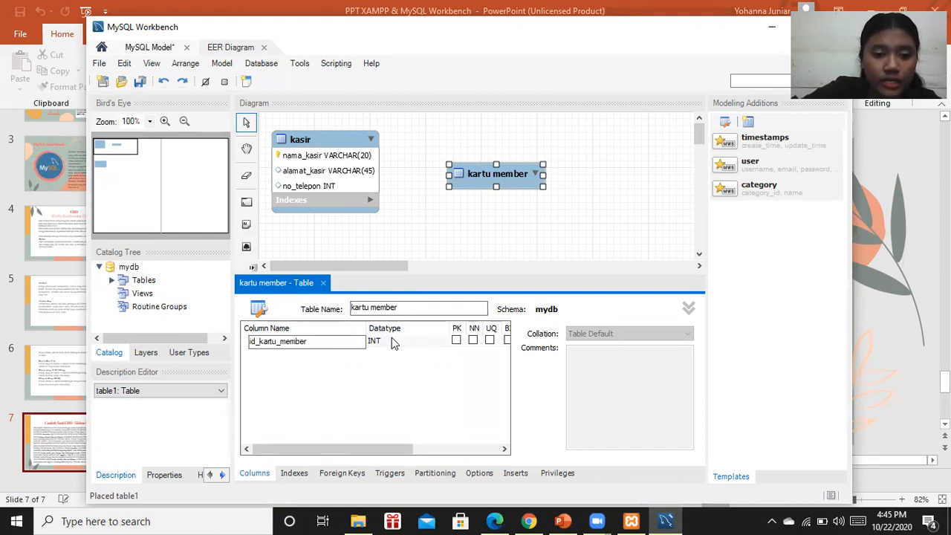
{"action": "key", "text": "Tab"}
Close the kartu member table editor and move the table down, to the upper right of the customer table
{"action": "left_click", "coordinate": [322, 283]}
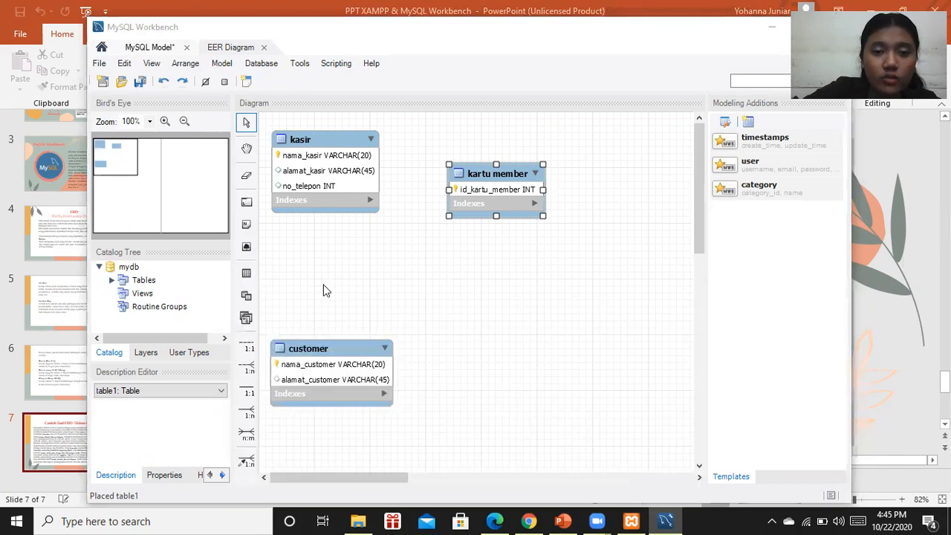
{"action": "left_click_drag", "start_coordinate": [478, 171], "coordinate": [461, 306]}
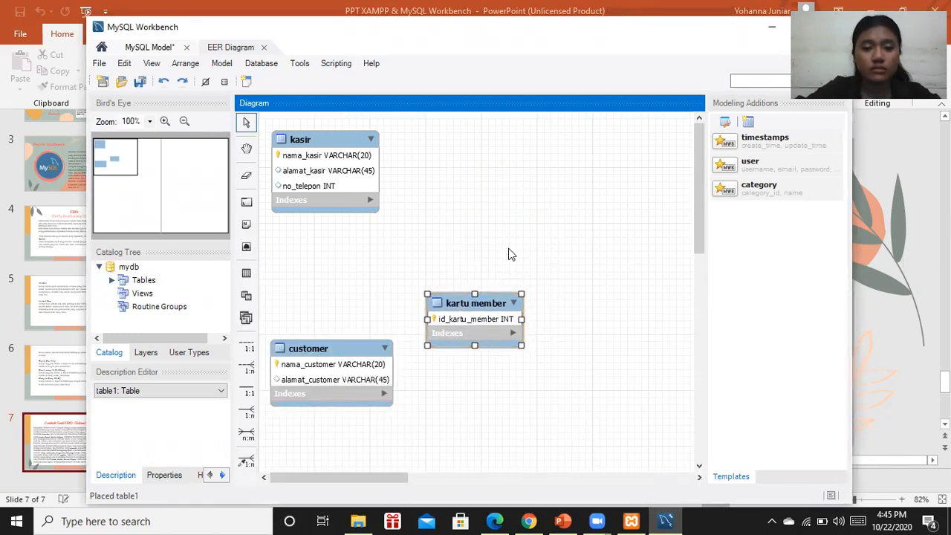
Review the transaction description in the PowerPoint case text and place a new table to the right of kasir in the Workbench diagram
{"action": "left_click", "coordinate": [562, 520]}
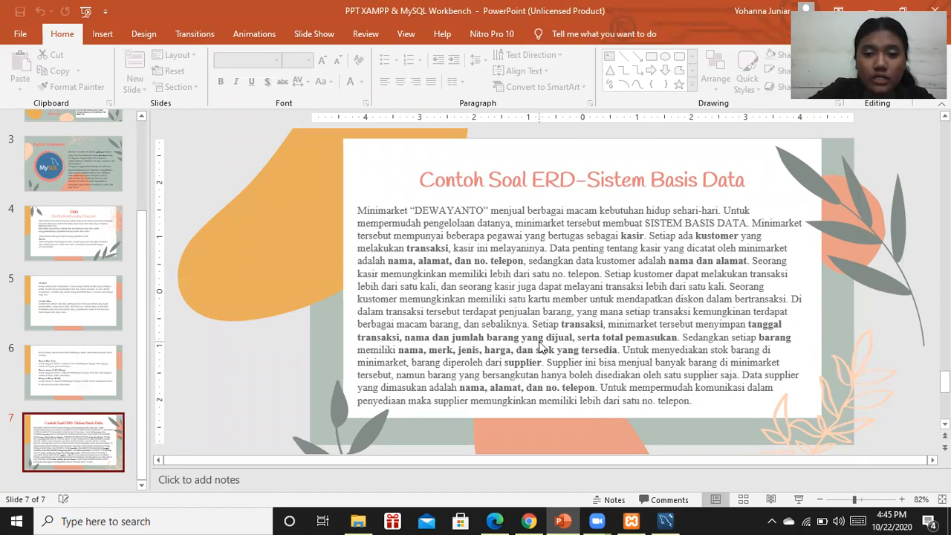
{"action": "left_click", "coordinate": [665, 521]}
{"action": "left_click", "coordinate": [246, 274]}
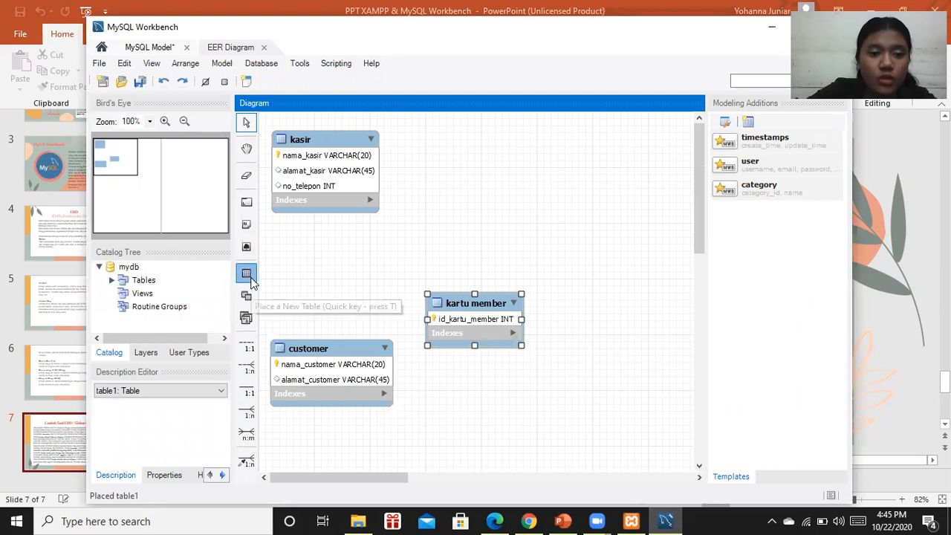
{"action": "left_click", "coordinate": [431, 153]}
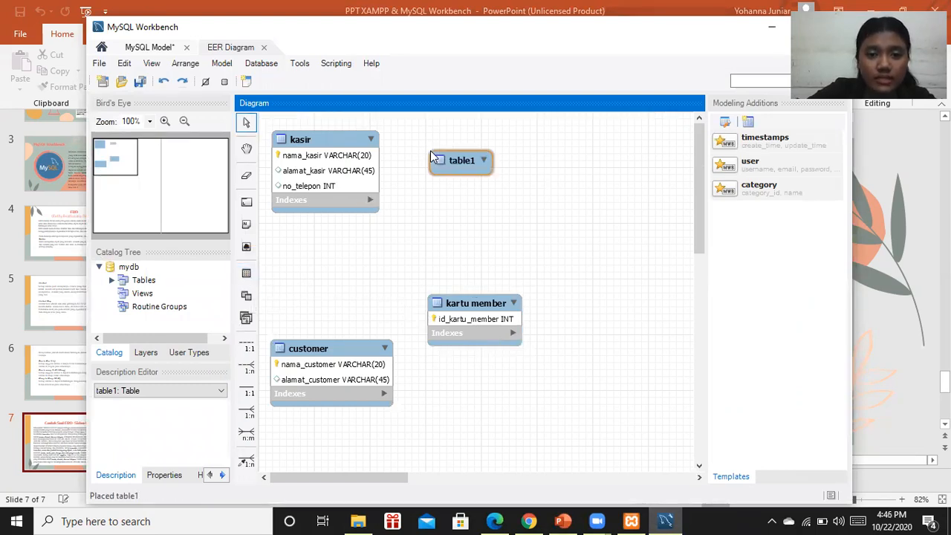
Open the newly placed table beside kasir for editing and rename it transaksi
{"action": "double_click", "coordinate": [452, 159]}
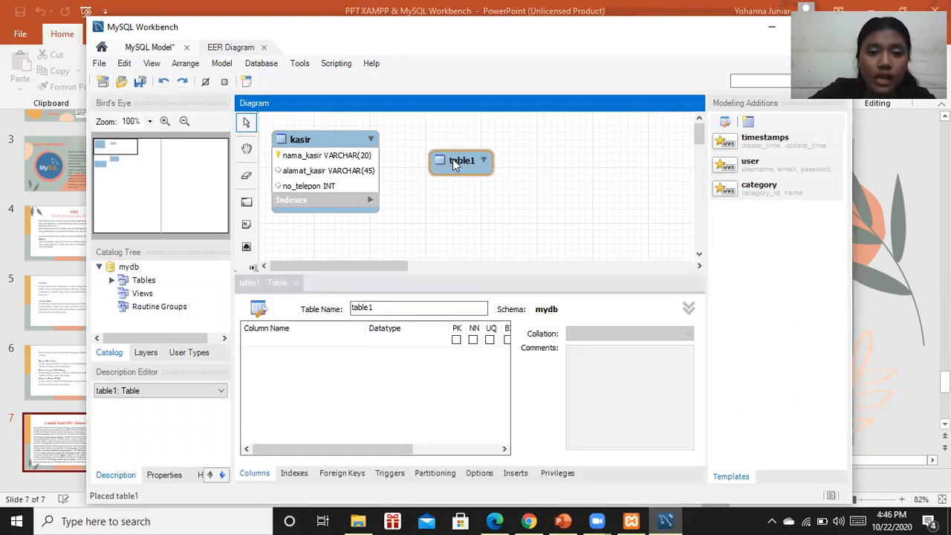
{"action": "left_click", "coordinate": [387, 310]}
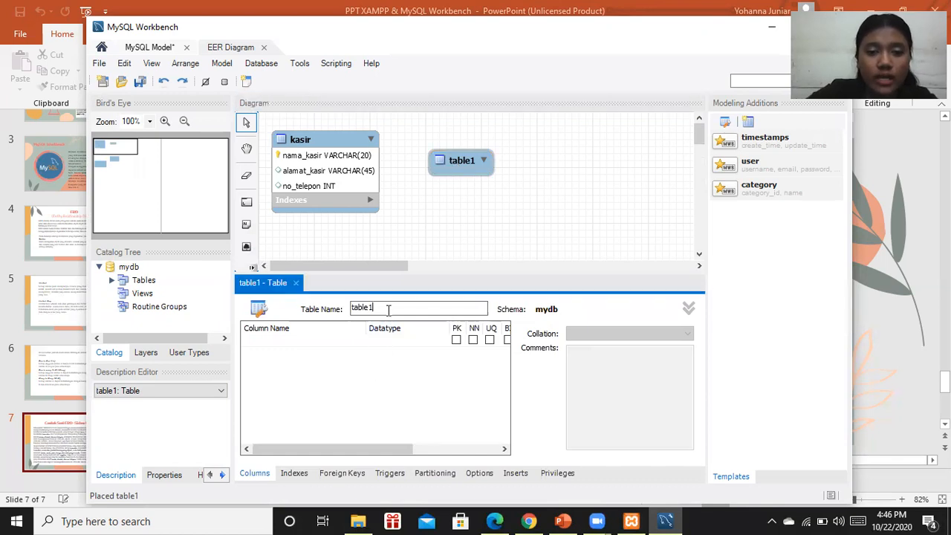
{"action": "key", "text": "BackSpace"}
{"action": "key", "text": "BackSpace"}
{"action": "key", "text": "BackSpace"}
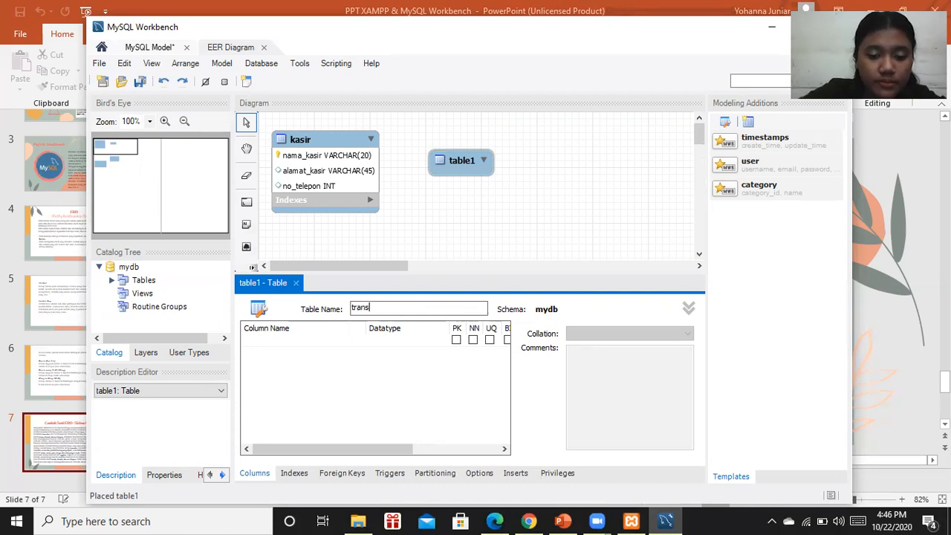
Check the transaction attributes in the PowerPoint case text and add a first column tanggal_transaksi with datatype DATE to the transaksi table
{"action": "left_click", "coordinate": [562, 520]}
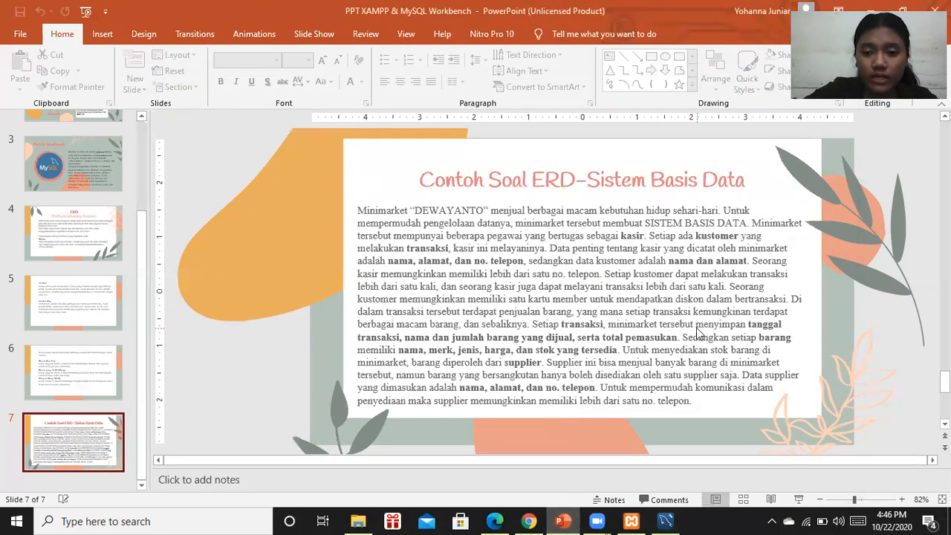
{"action": "left_click", "coordinate": [665, 521]}
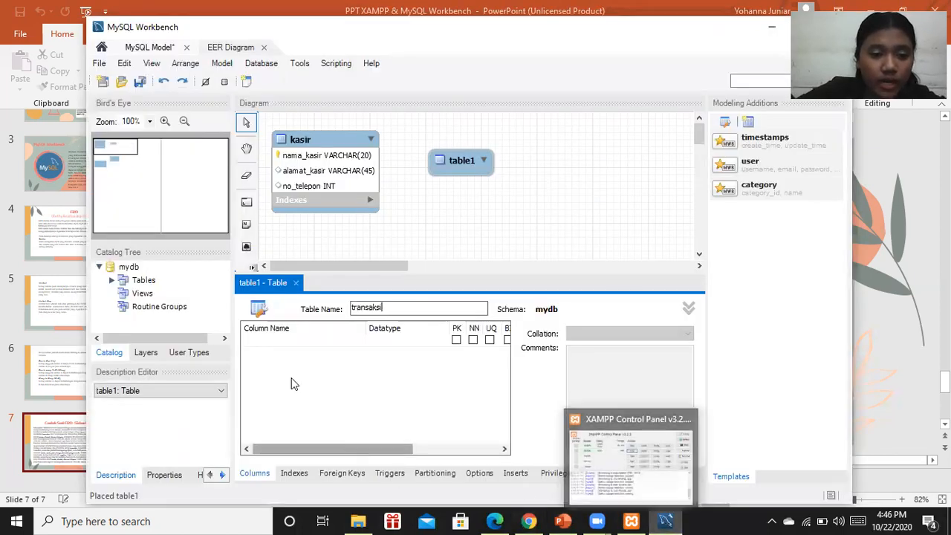
{"action": "left_click", "coordinate": [271, 338]}
{"action": "type", "text": "tanggal_transaksi"}
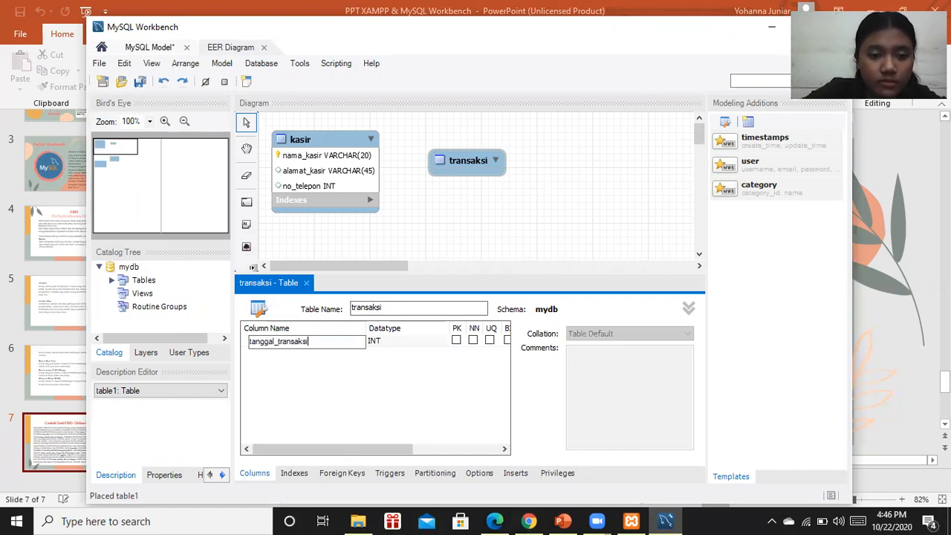
{"action": "left_click", "coordinate": [380, 341]}
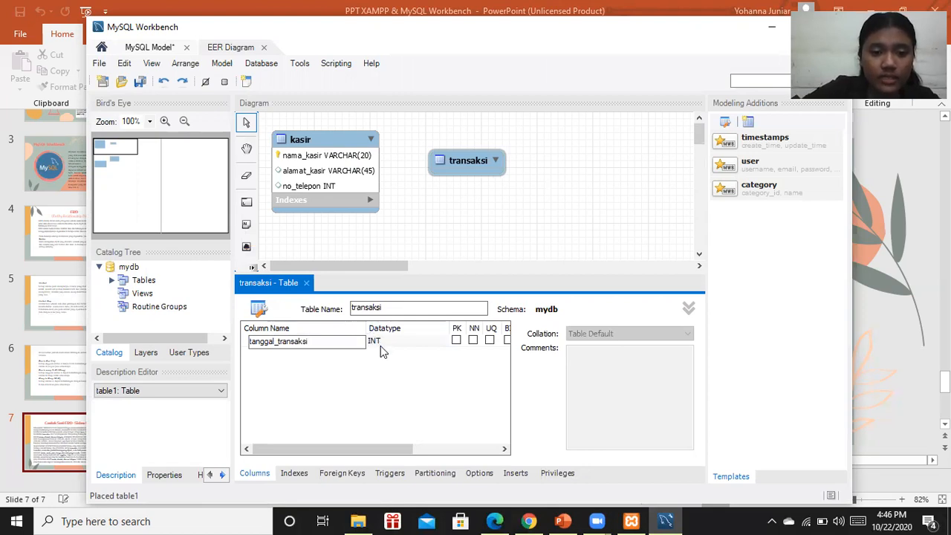
{"action": "left_click", "coordinate": [386, 343]}
{"action": "left_click", "coordinate": [443, 342]}
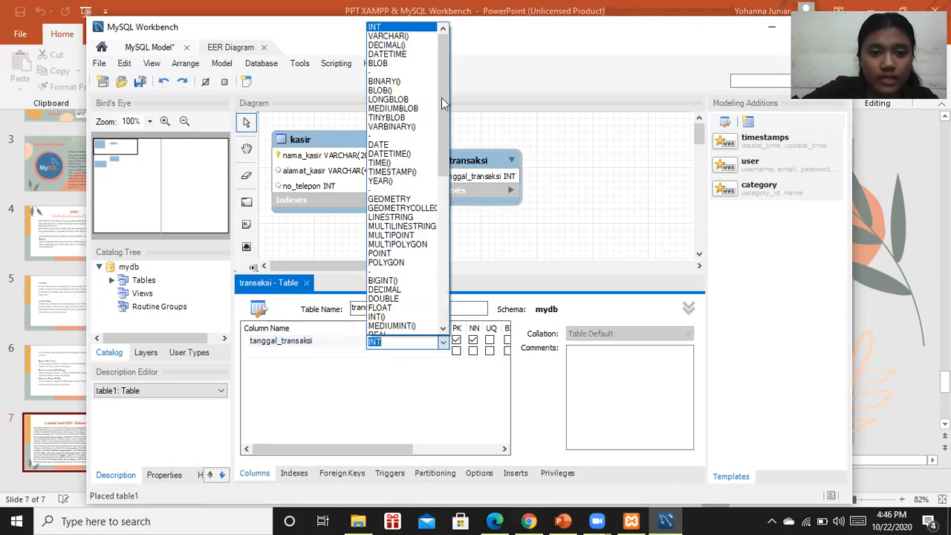
{"action": "left_click", "coordinate": [423, 141]}
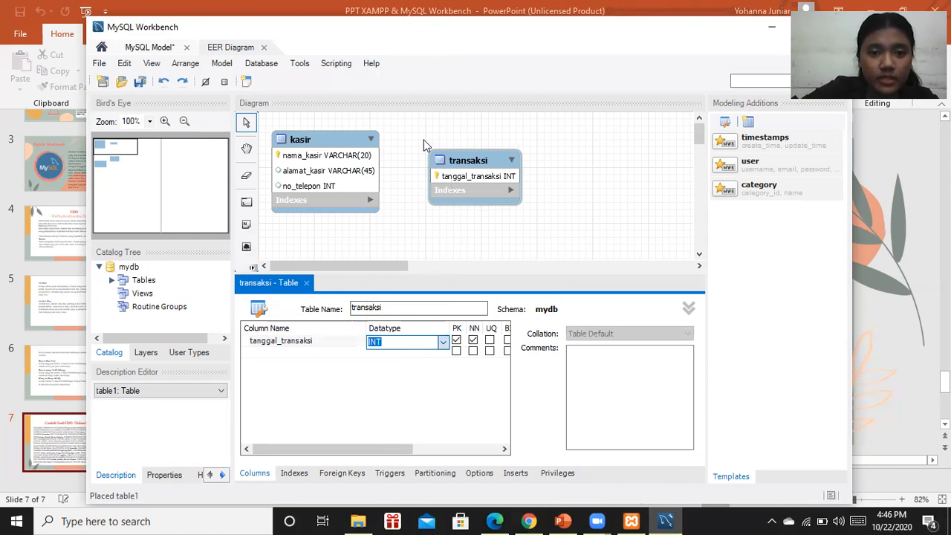
{"action": "key", "text": "Return"}
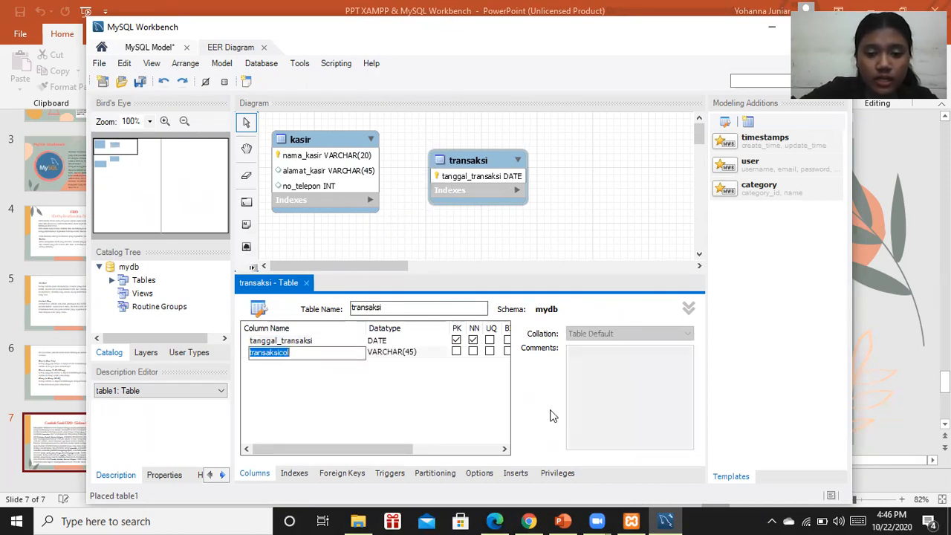
Recheck the case text in PowerPoint and add a nama_barang_yang_dijual column to transaksi, keeping the default VARCHAR(45) datatype
{"action": "left_click", "coordinate": [572, 520]}
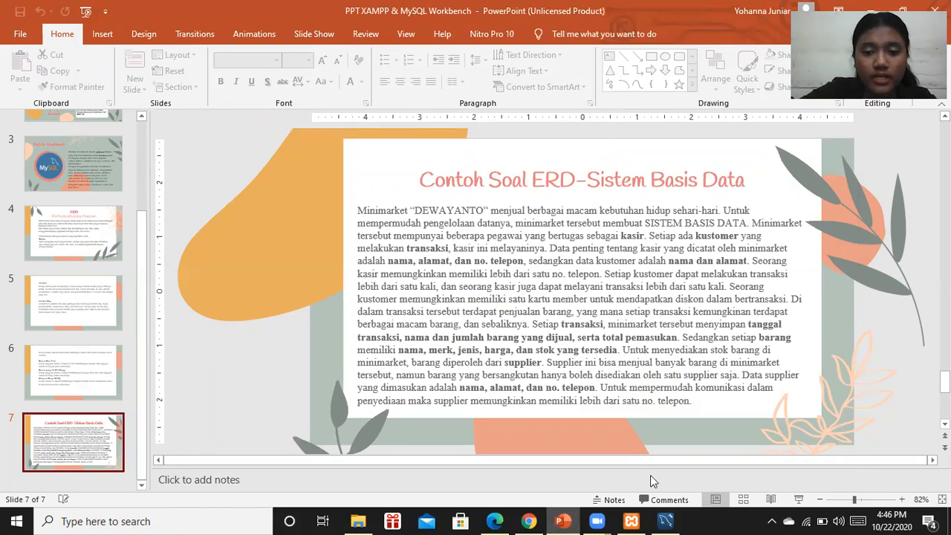
{"action": "left_click", "coordinate": [654, 518]}
{"action": "type", "text": "n"}
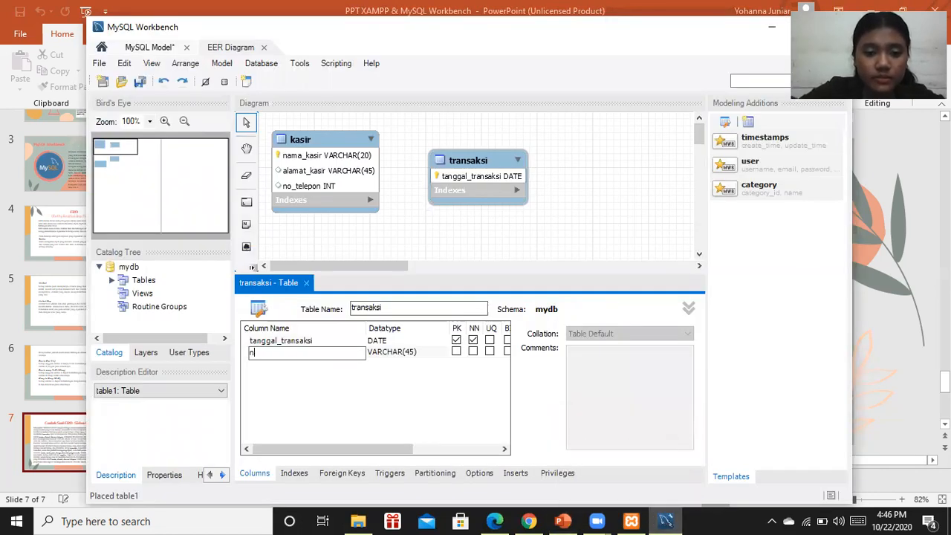
{"action": "type", "text": "ama_batang_yang_dijual"}
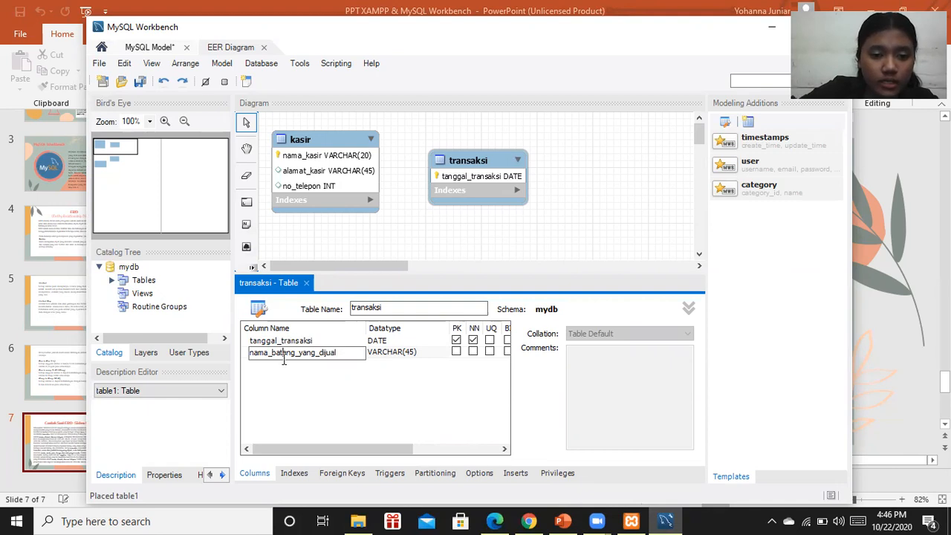
{"action": "key", "text": "BackSpace"}
{"action": "type", "text": "r"}
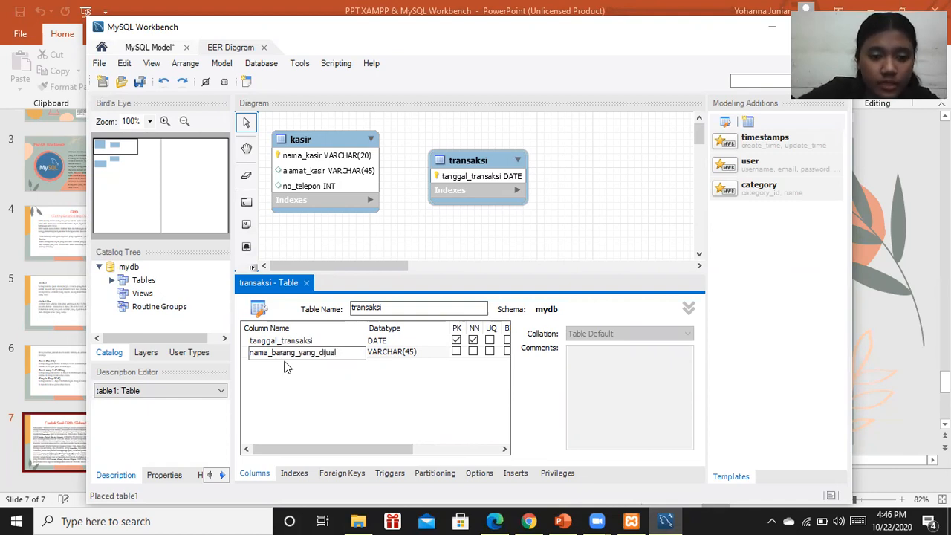
{"action": "key", "text": "Tab"}
Add a third column named jumlah_barang_yang_dijual to the transaksi table and set its datatype to INT
{"action": "left_click", "coordinate": [387, 364]}
{"action": "type", "text": "jum"}
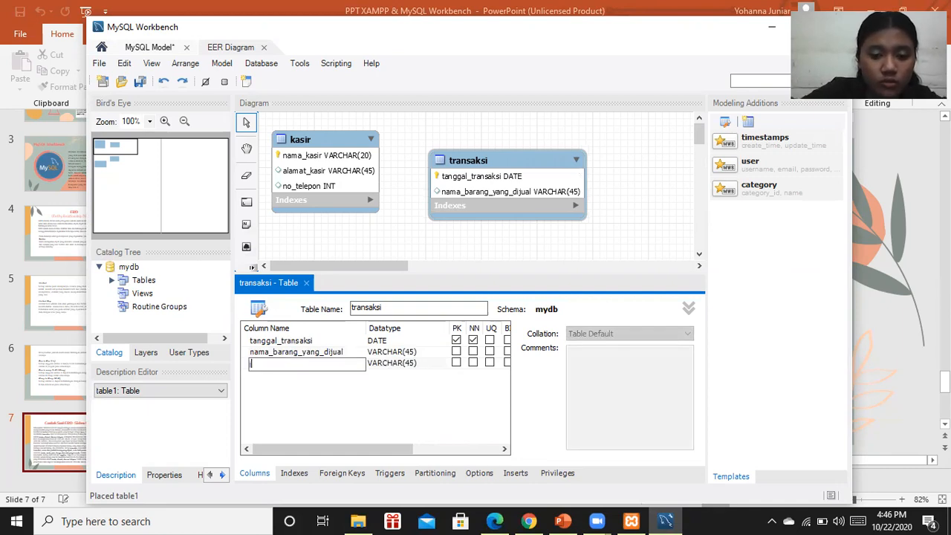
{"action": "type", "text": "lah_barang"}
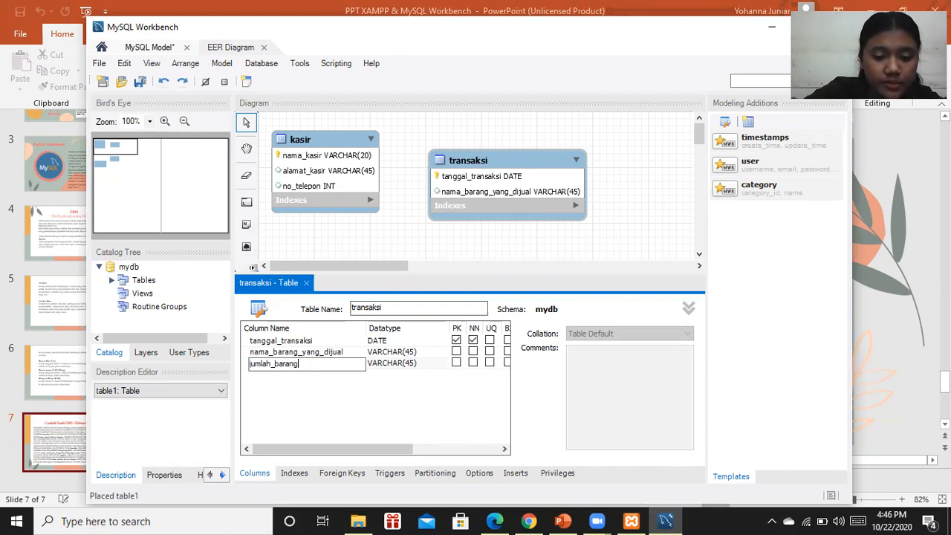
{"action": "type", "text": "_yang_d"}
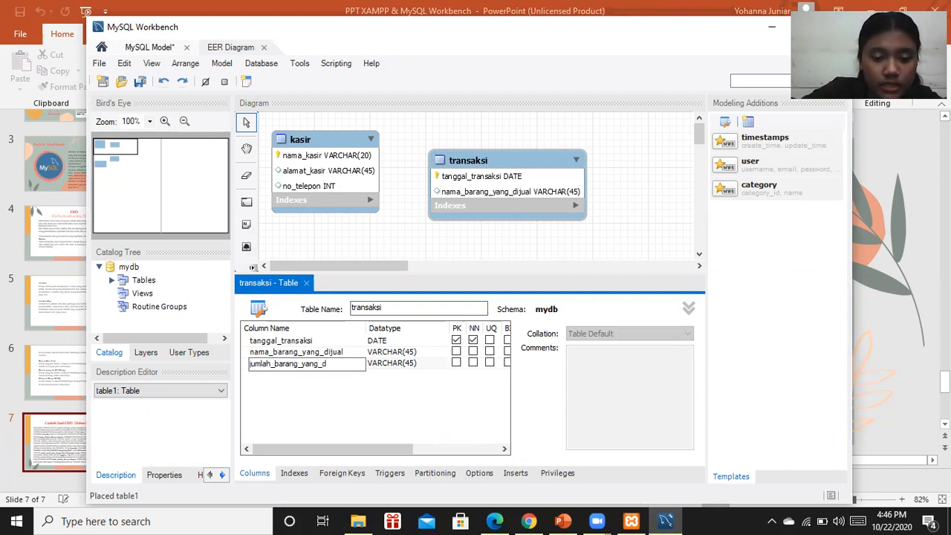
{"action": "type", "text": "u"}
{"action": "key", "text": "BackSpace"}
{"action": "type", "text": "ijual"}
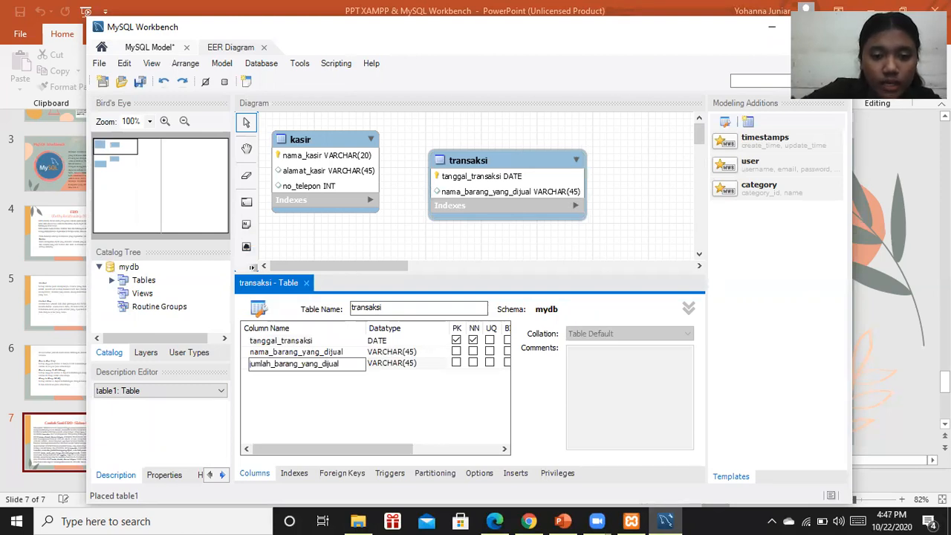
{"action": "left_click", "coordinate": [433, 363]}
{"action": "left_click", "coordinate": [442, 365]}
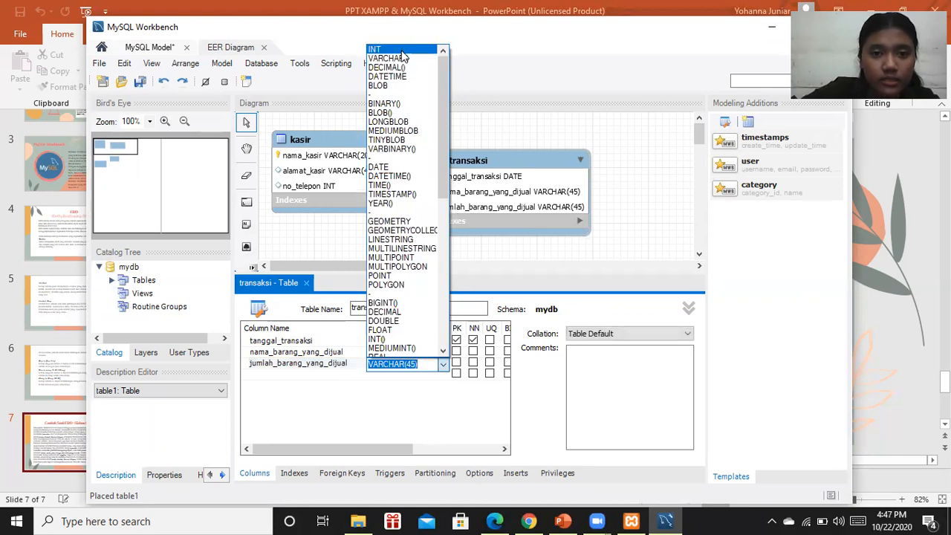
{"action": "left_click", "coordinate": [402, 51]}
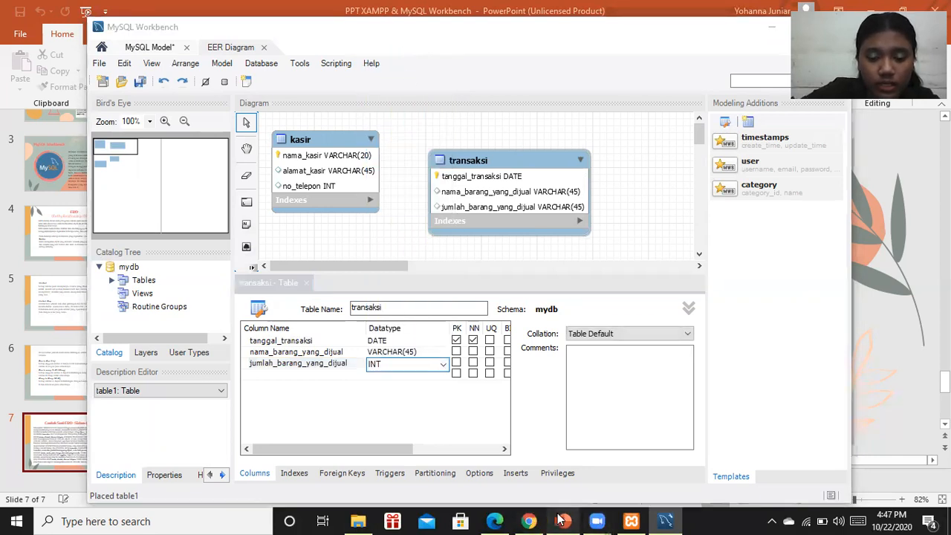
Recheck the case text in PowerPoint and add a total_pemasukan column with datatype INT to the transaksi table
{"action": "left_click", "coordinate": [563, 520]}
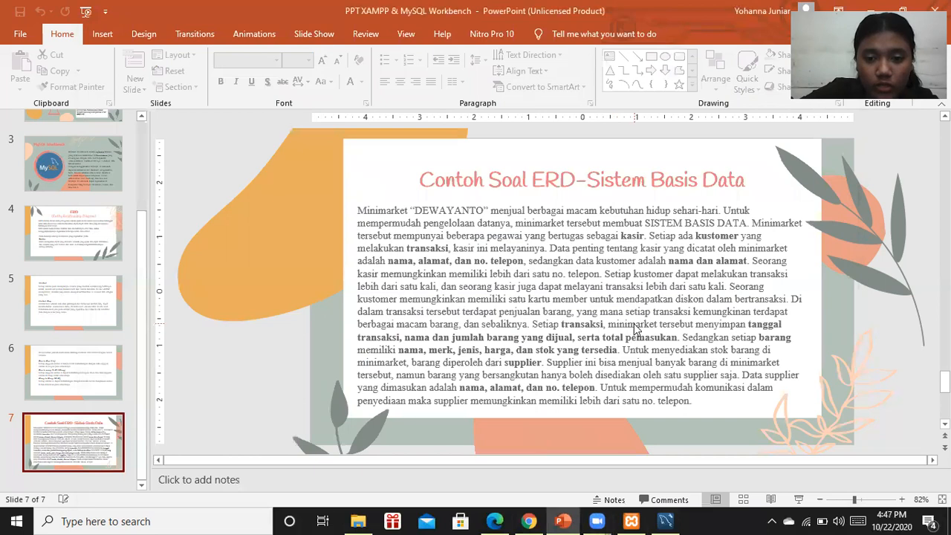
{"action": "left_click", "coordinate": [666, 521]}
{"action": "key", "text": "Return"}
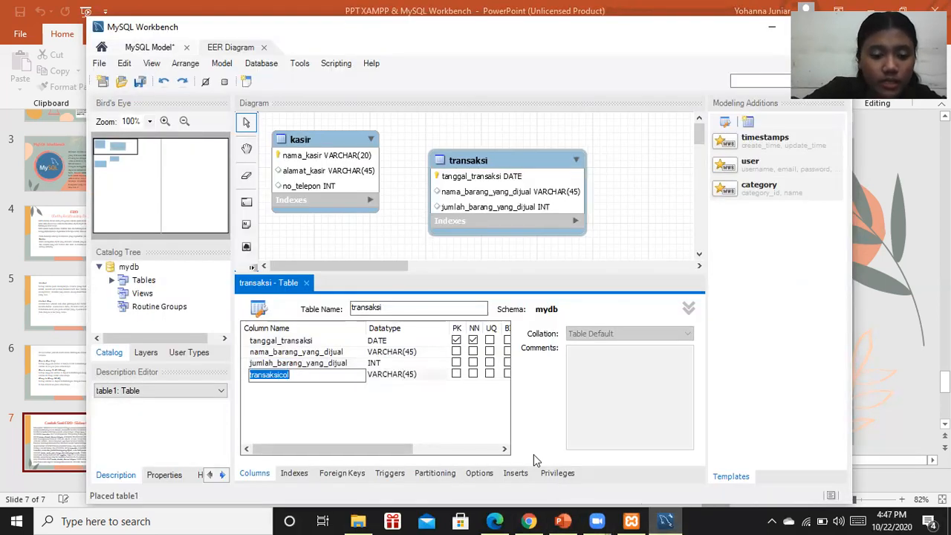
{"action": "type", "text": "total_pemasukan"}
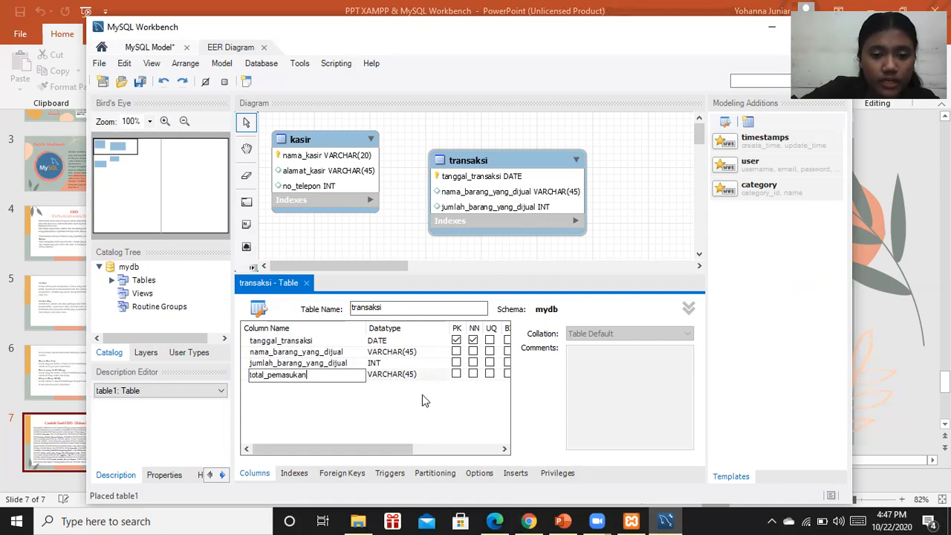
{"action": "left_click", "coordinate": [433, 377]}
{"action": "left_click", "coordinate": [443, 377]}
{"action": "left_click", "coordinate": [443, 377]}
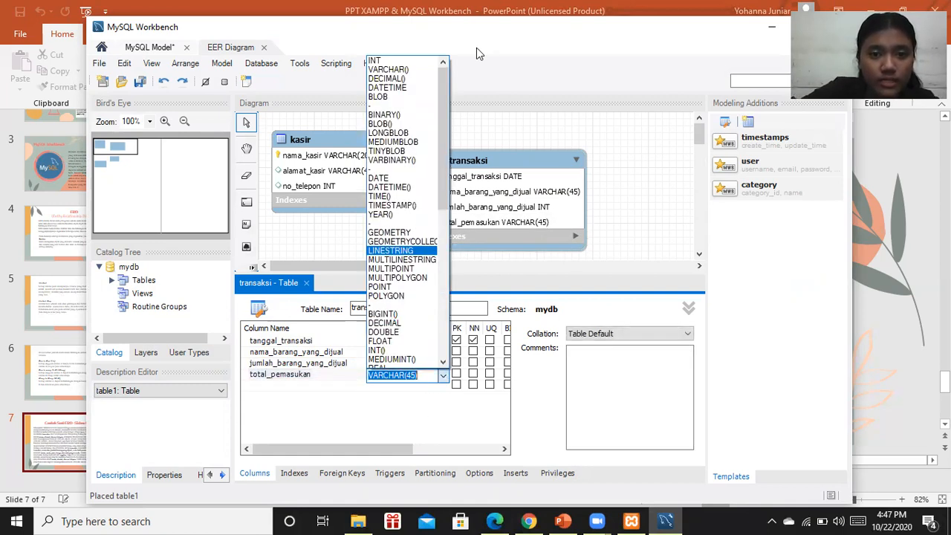
{"action": "left_click", "coordinate": [374, 60]}
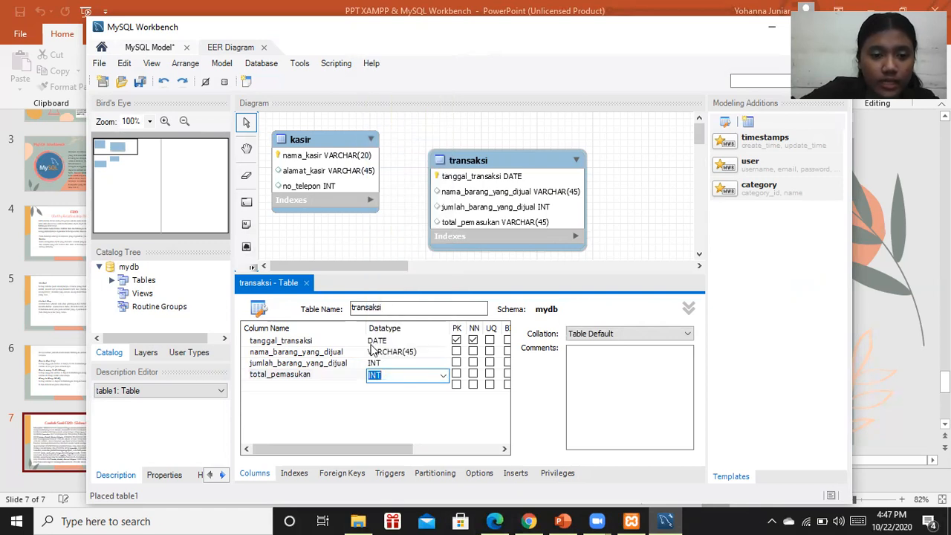
{"action": "left_click", "coordinate": [305, 289]}
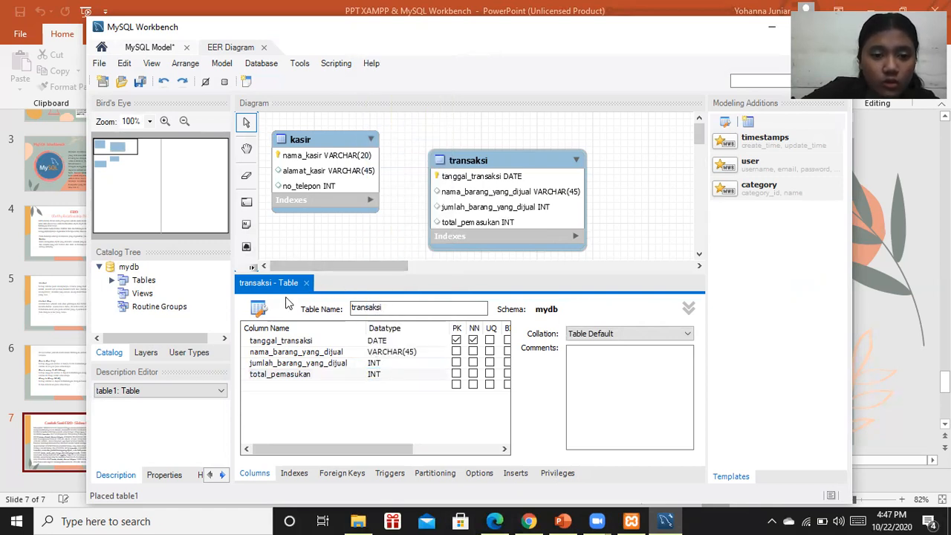
Close the transaksi table editor and align transaksi with kasir and kartu member with customer in the diagram
{"action": "left_click", "coordinate": [305, 283]}
{"action": "left_click_drag", "start_coordinate": [509, 154], "coordinate": [494, 136]}
{"action": "left_click_drag", "start_coordinate": [496, 319], "coordinate": [488, 364]}
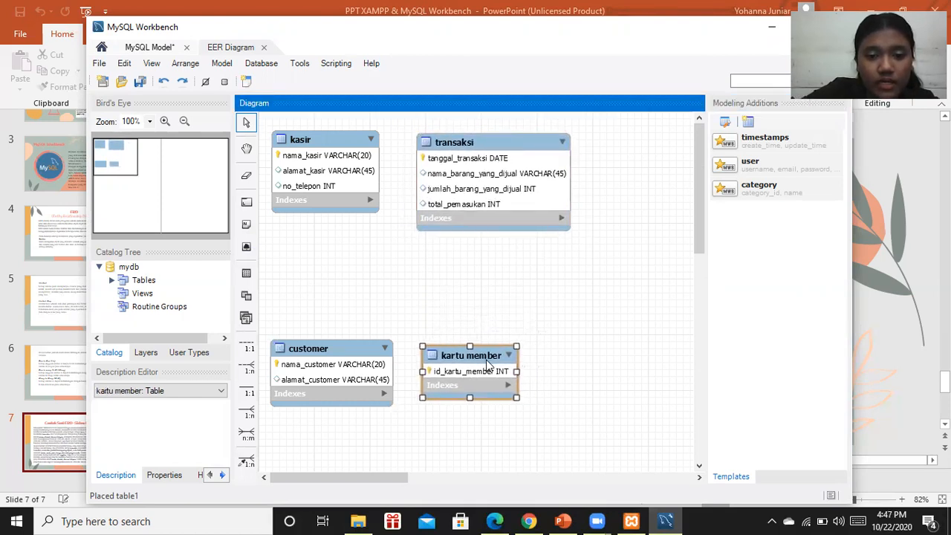
Review the barang description in the PowerPoint case text and place a new table between transaksi and kartu member in the Workbench diagram
{"action": "left_click", "coordinate": [563, 521]}
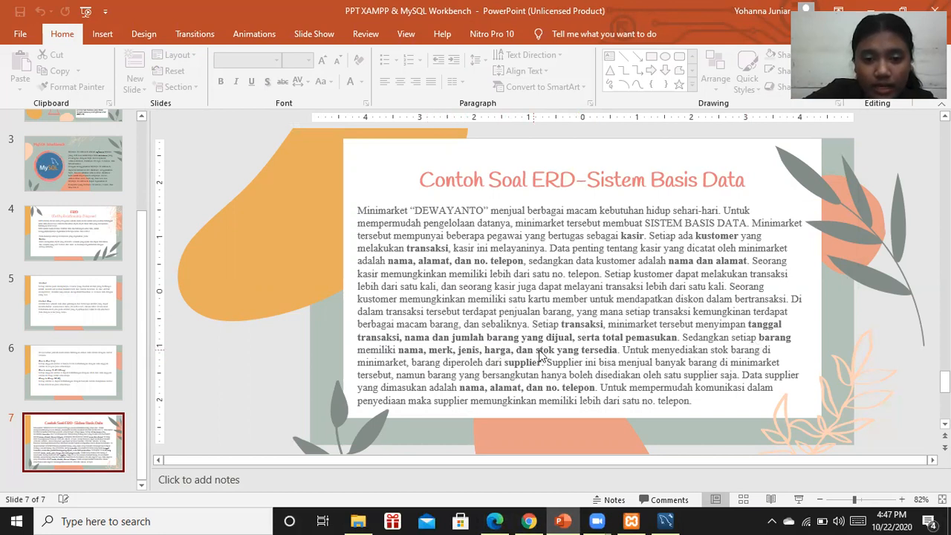
{"action": "left_click", "coordinate": [665, 520]}
{"action": "left_click", "coordinate": [248, 274]}
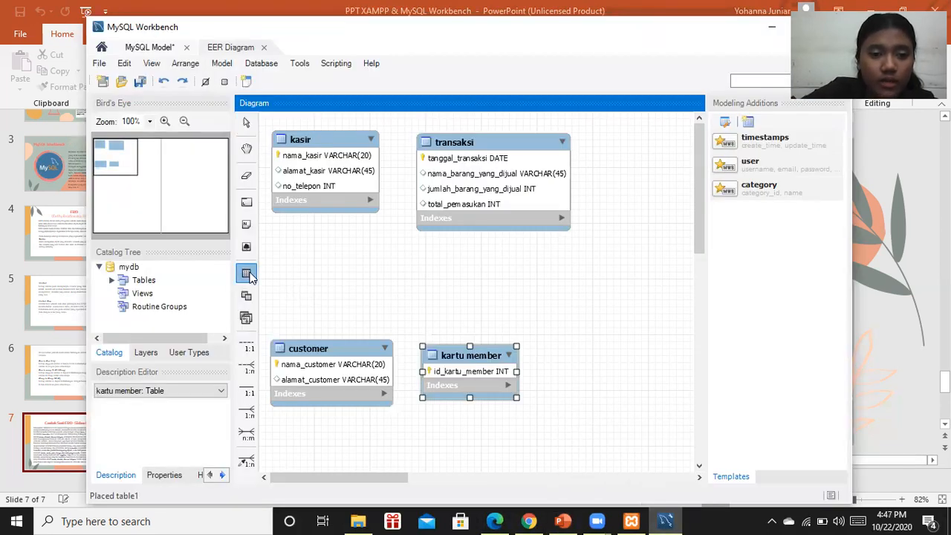
{"action": "left_click", "coordinate": [441, 273]}
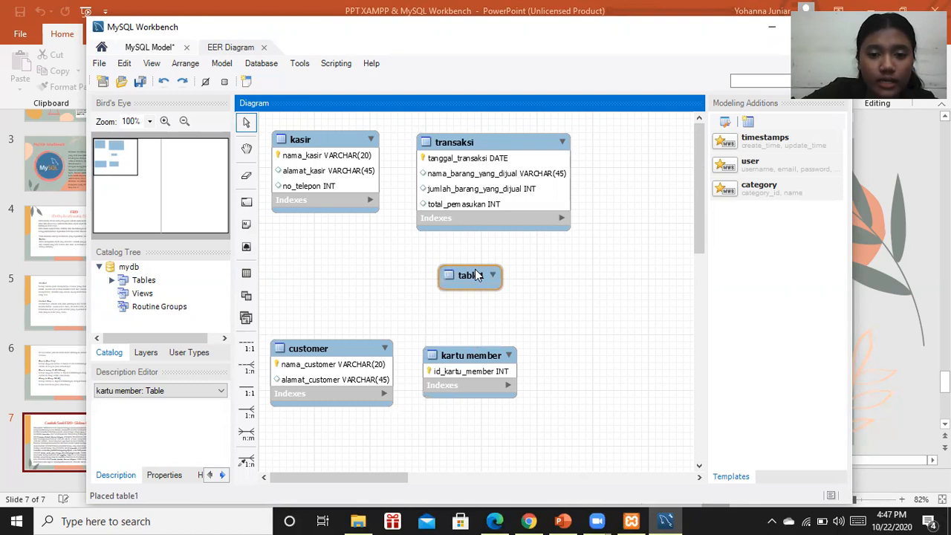
Open the newly placed table between transaksi and kartu member for editing and rename it barang
{"action": "double_click", "coordinate": [477, 275]}
{"action": "key", "text": "BackSpace"}
{"action": "type", "text": "barang"}
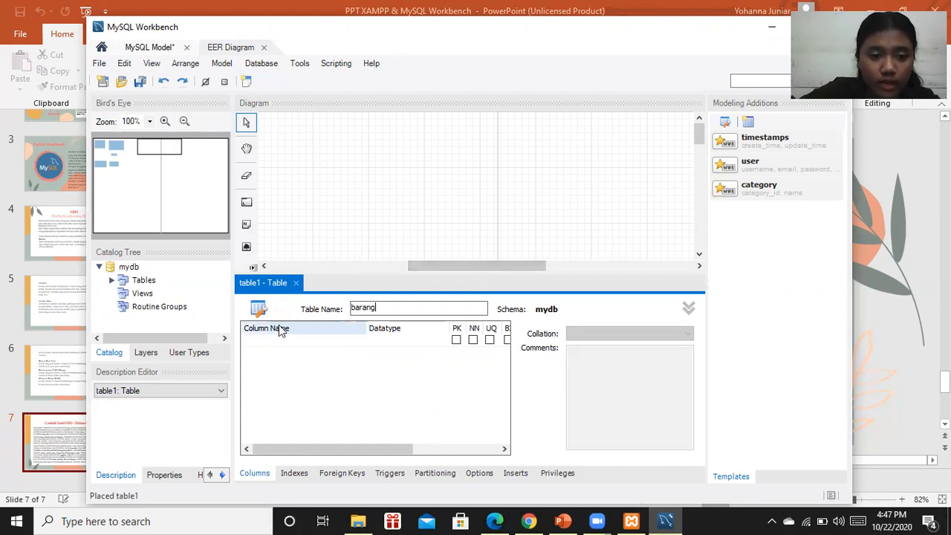
Check the barang attributes in the PowerPoint case text and add a first column named nama_barang to the Workbench table
{"action": "double_click", "coordinate": [265, 342]}
{"action": "left_click", "coordinate": [562, 521]}
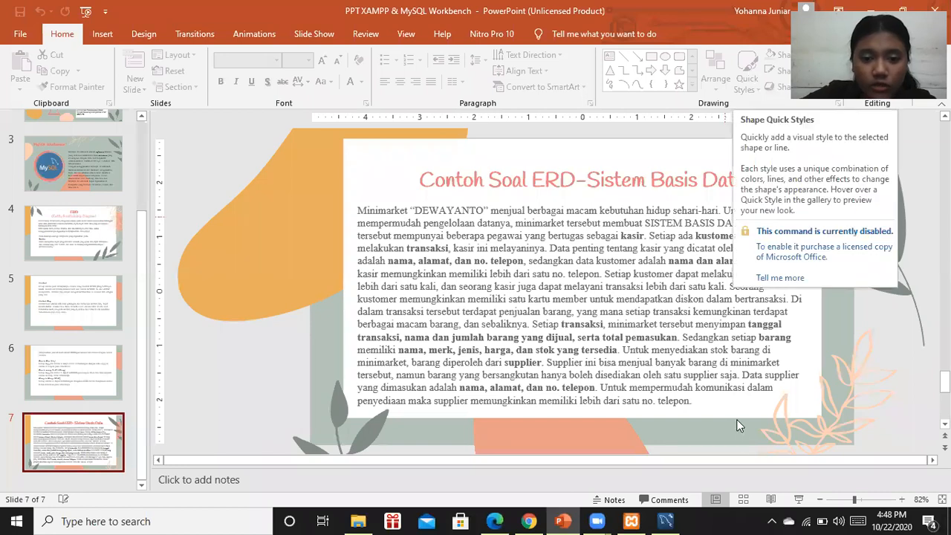
{"action": "left_click", "coordinate": [666, 520]}
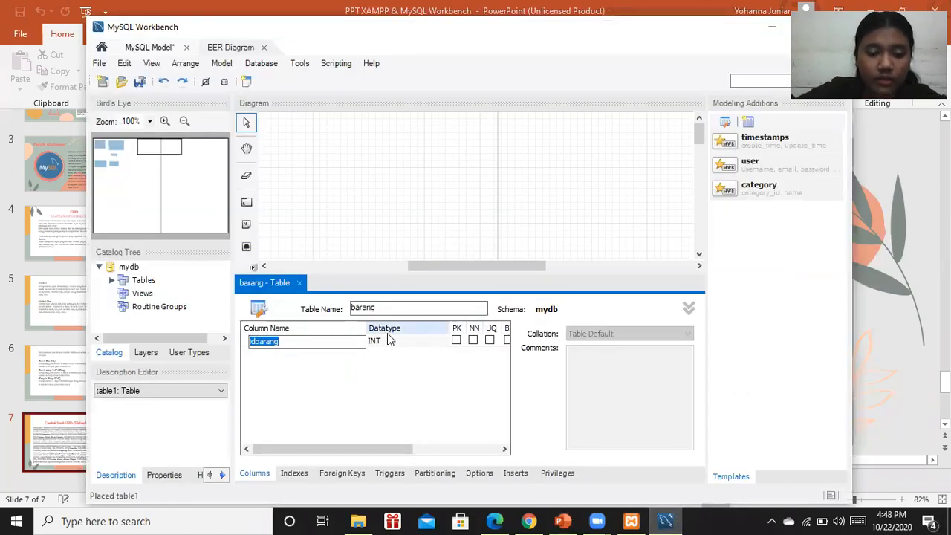
{"action": "type", "text": "naam"}
{"action": "key", "text": "Return"}
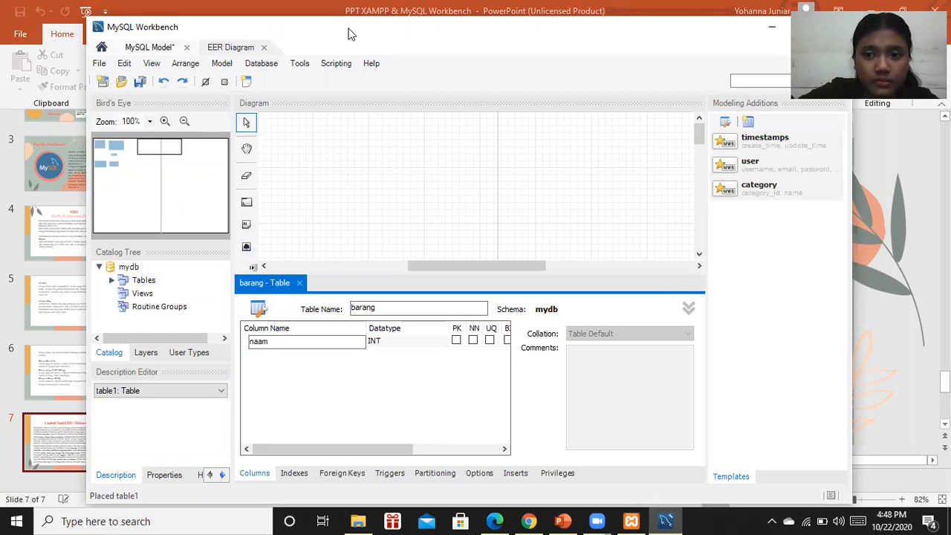
{"action": "key", "text": "BackSpace"}
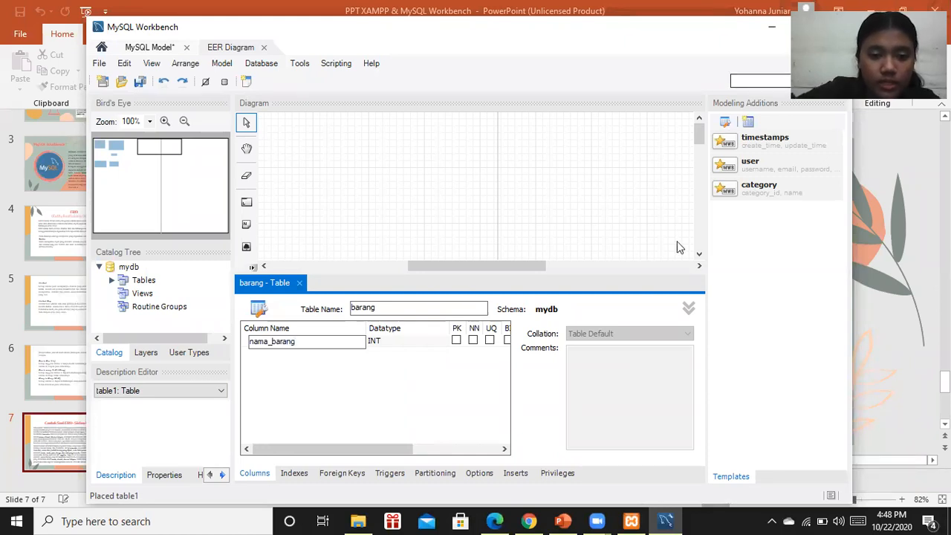
Mark nama_barang as the primary key and set its datatype to VARCHAR(20)
{"action": "left_click", "coordinate": [457, 340]}
{"action": "left_click", "coordinate": [435, 340]}
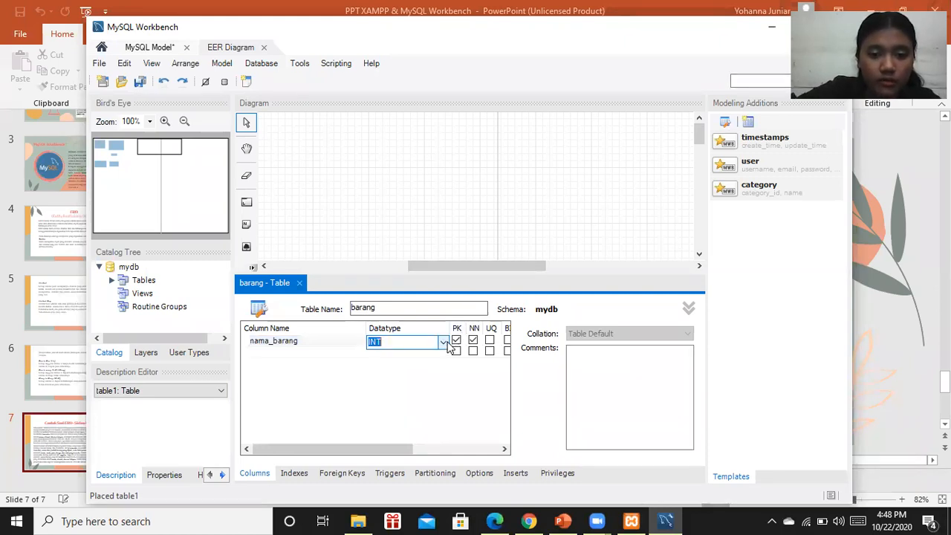
{"action": "left_click", "coordinate": [443, 342]}
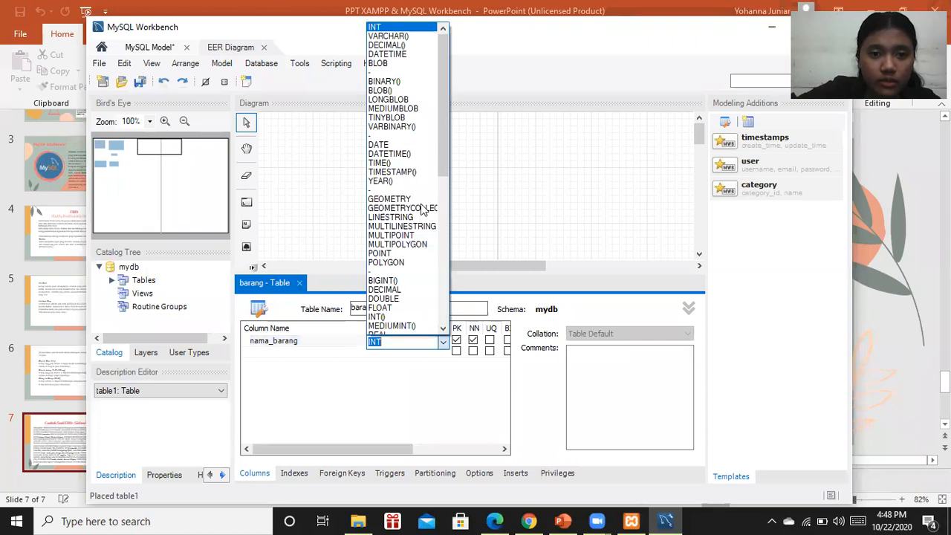
{"action": "left_click", "coordinate": [399, 42]}
{"action": "type", "text": "20"}
{"action": "key", "text": "Return"}
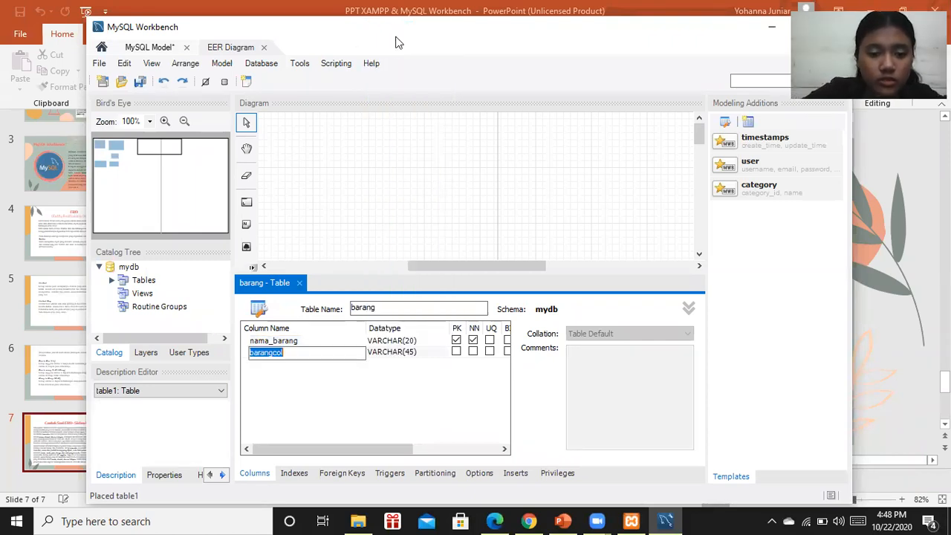
Add the columns merk_barang and jenis_barang to the barang table, both with datatype VARCHAR(45)
{"action": "type", "text": "merk_"}
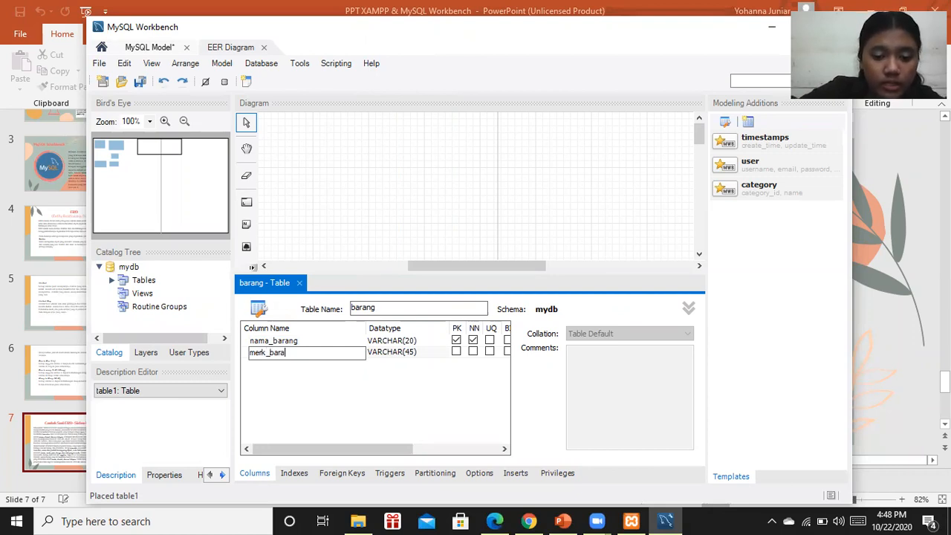
{"action": "key", "text": "Return"}
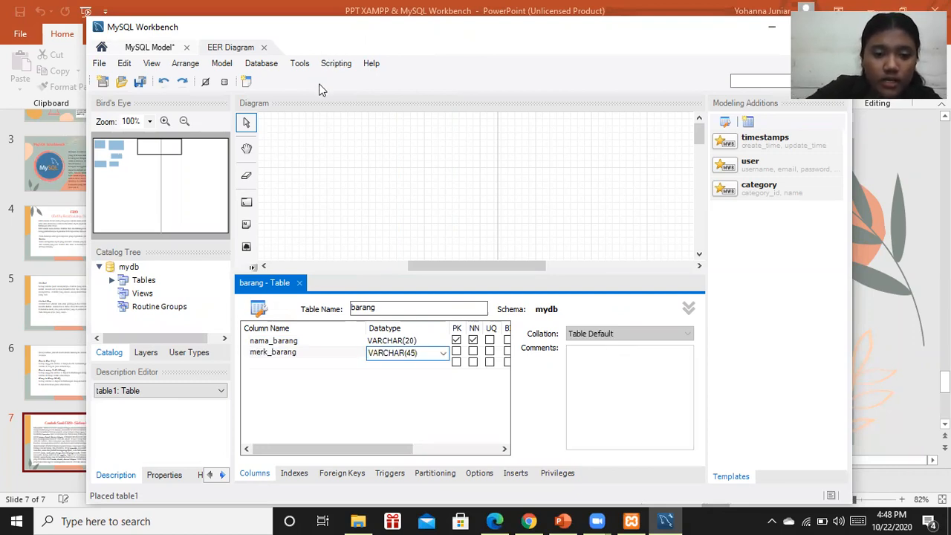
{"action": "key", "text": "BackSpace"}
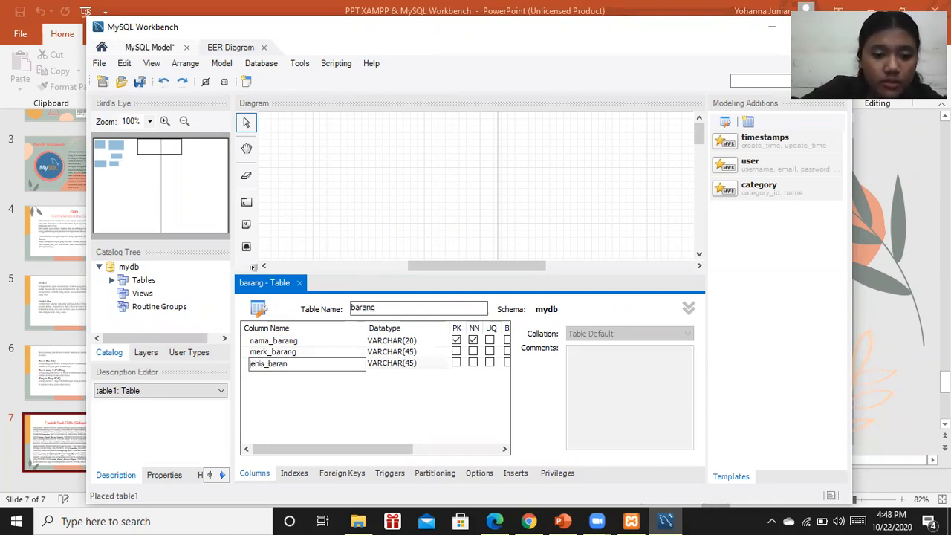
{"action": "key", "text": "Tab"}
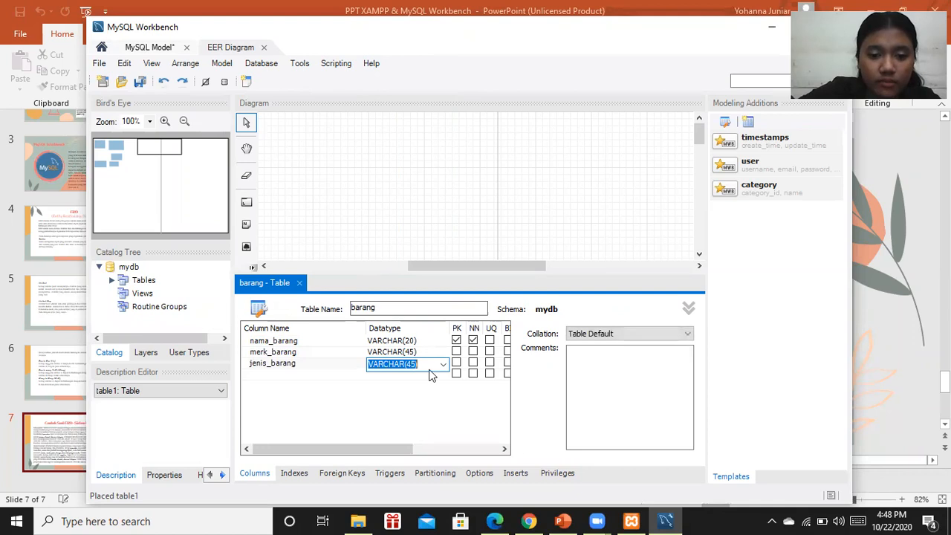
Recheck the case text in PowerPoint and add a harga_barang column with datatype INT to the barang table
{"action": "left_click", "coordinate": [561, 520]}
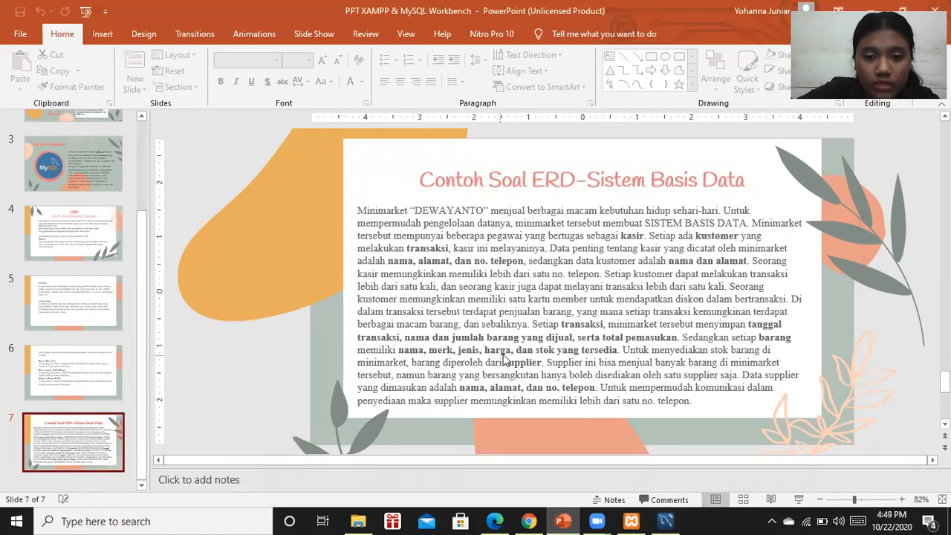
{"action": "left_click", "coordinate": [664, 521]}
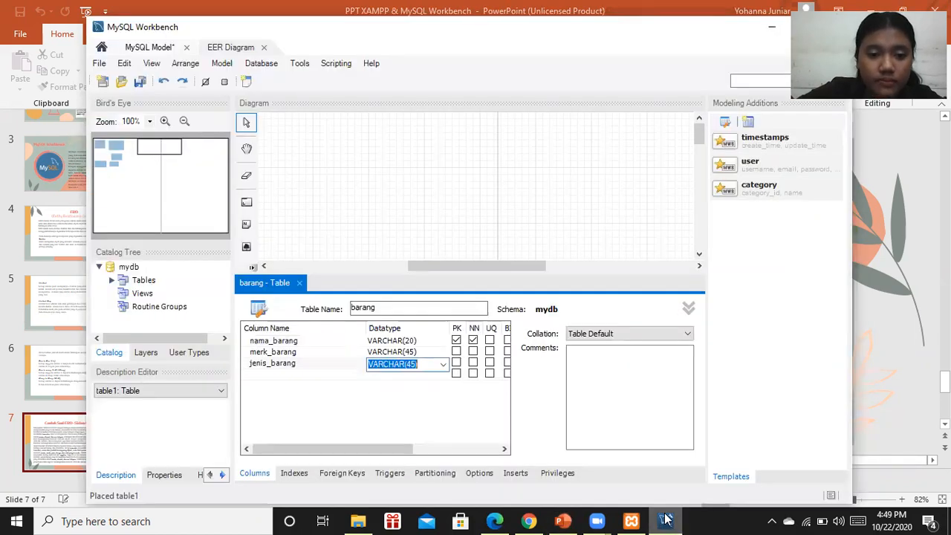
{"action": "key", "text": "Tab"}
{"action": "type", "text": "ha"}
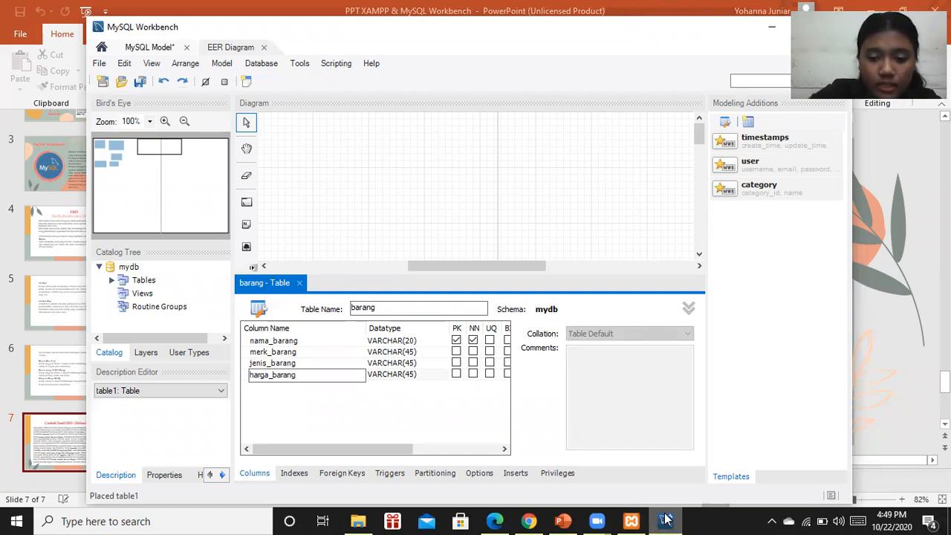
{"action": "left_click", "coordinate": [408, 375]}
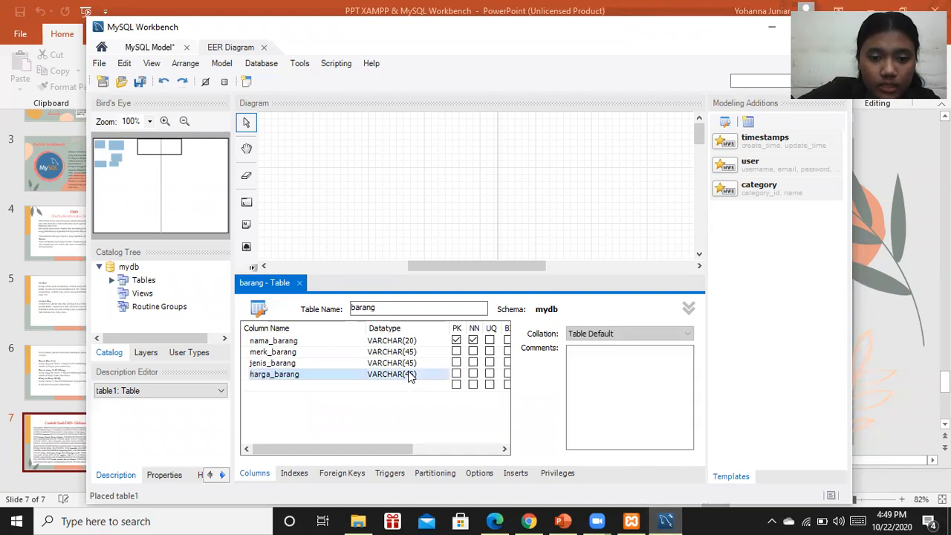
{"action": "left_click", "coordinate": [408, 375]}
{"action": "left_click", "coordinate": [443, 375]}
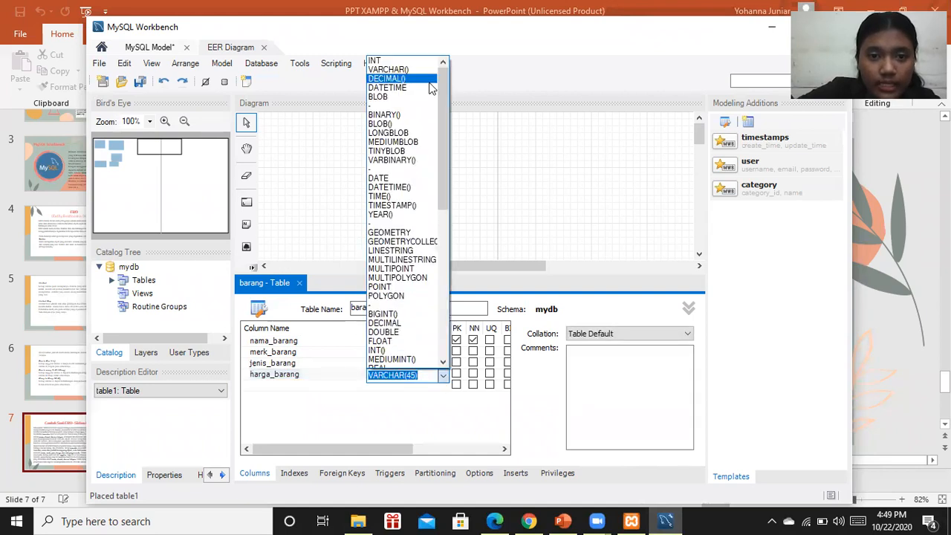
{"action": "left_click", "coordinate": [414, 61]}
Add a stok_yang_tersedia column with datatype INT to the barang table
{"action": "type", "text": "a"}
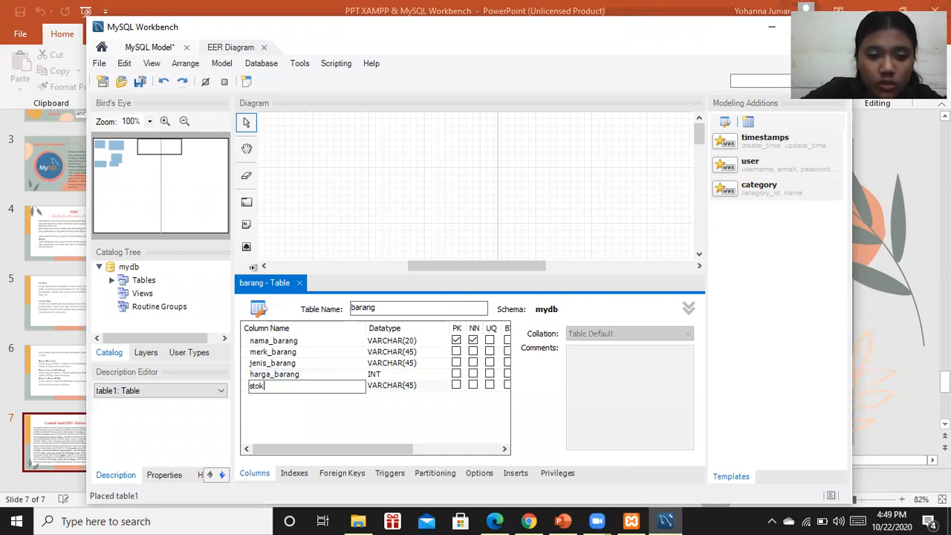
{"action": "type", "text": "tok_yang_tersedia"}
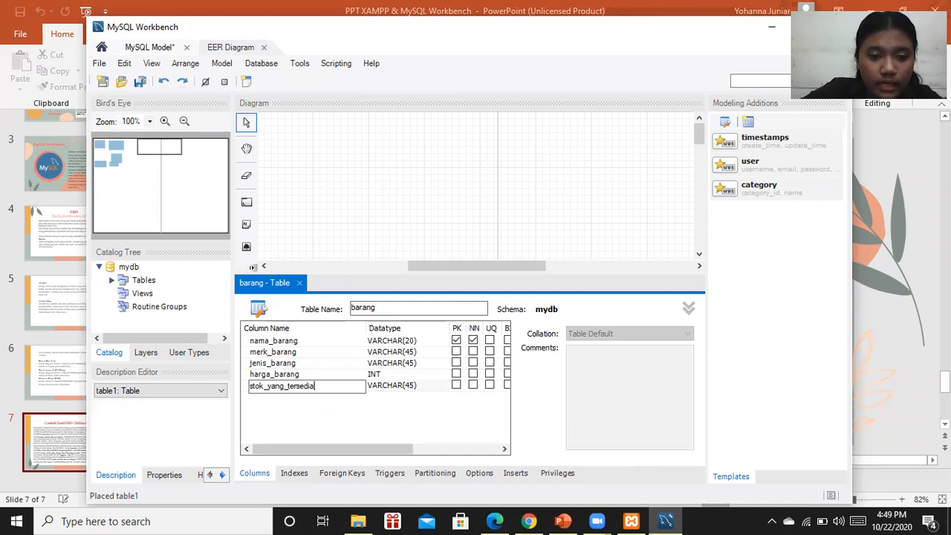
{"action": "left_click", "coordinate": [428, 387]}
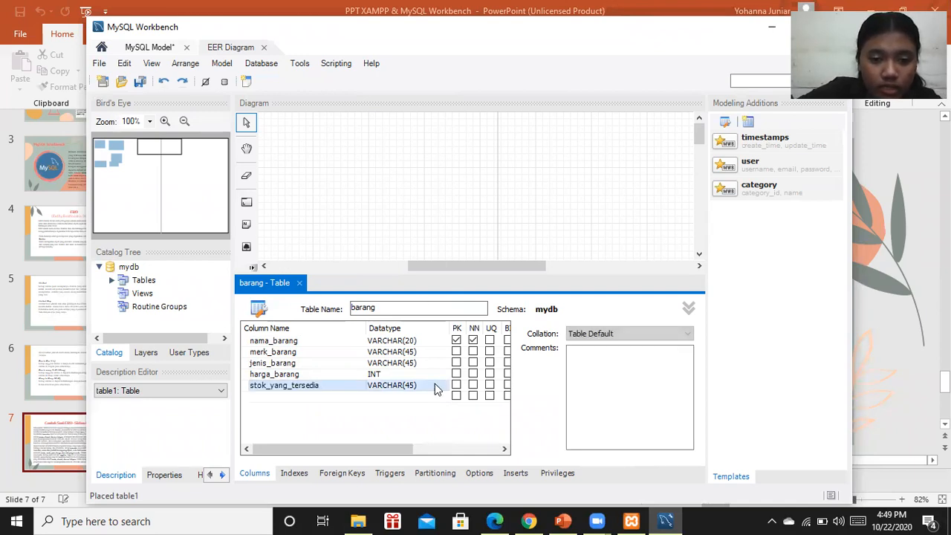
{"action": "left_click", "coordinate": [444, 387]}
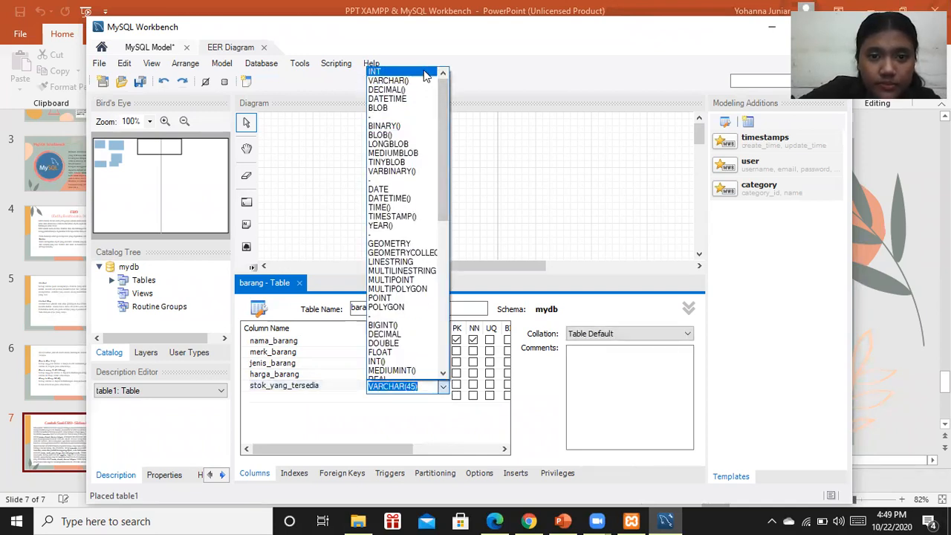
{"action": "left_click", "coordinate": [392, 70]}
Close the barang table editor and move barang beside transaksi, in line with it in the diagram
{"action": "left_click", "coordinate": [300, 283]}
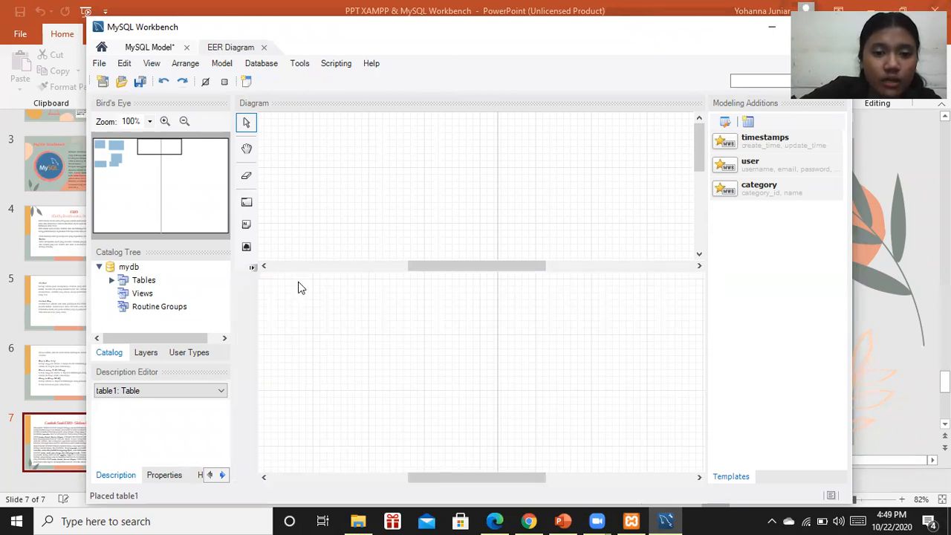
{"action": "left_click_drag", "start_coordinate": [408, 476], "coordinate": [267, 455]}
{"action": "left_click_drag", "start_coordinate": [498, 269], "coordinate": [621, 137]}
{"action": "left_click", "coordinate": [543, 427]}
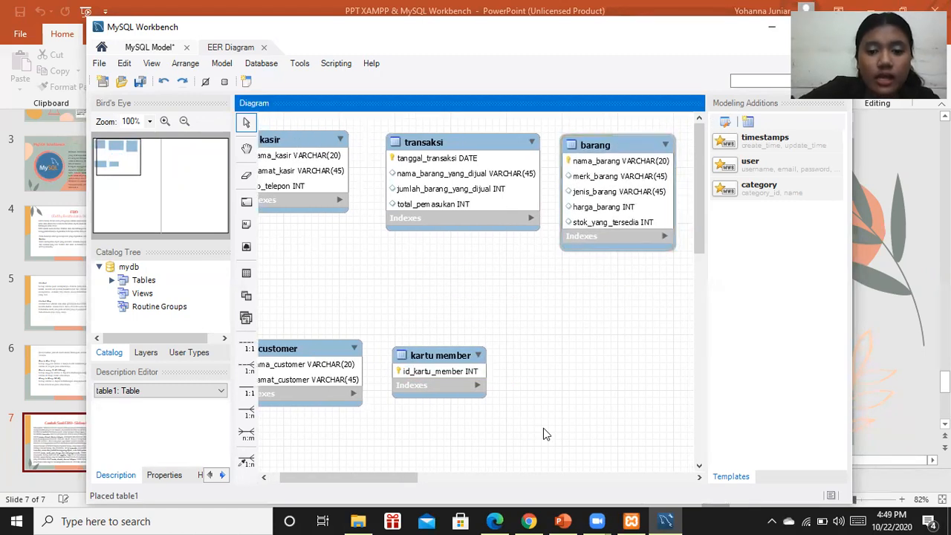
Review the supplier description in the PowerPoint case text and place a new table named supplier between barang and kartu member in the Workbench diagram
{"action": "left_click", "coordinate": [563, 520]}
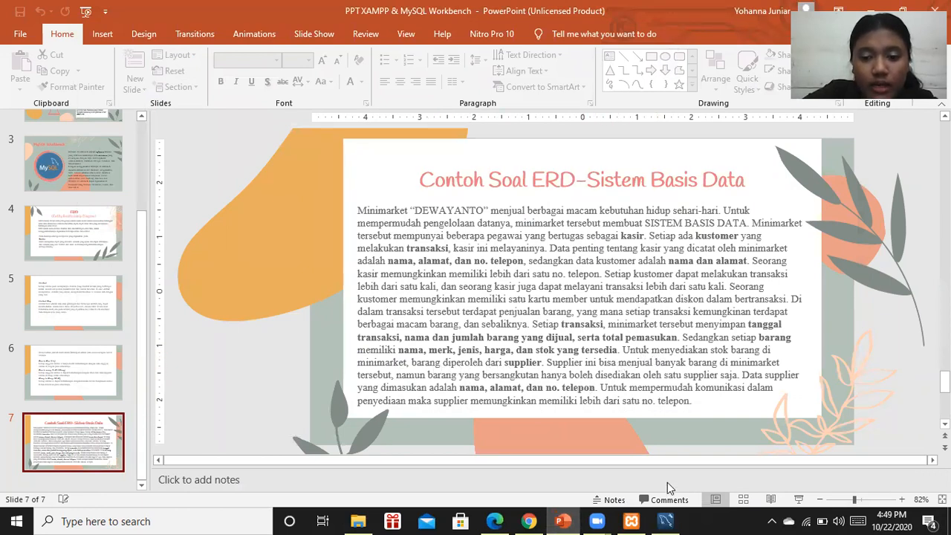
{"action": "left_click", "coordinate": [665, 521]}
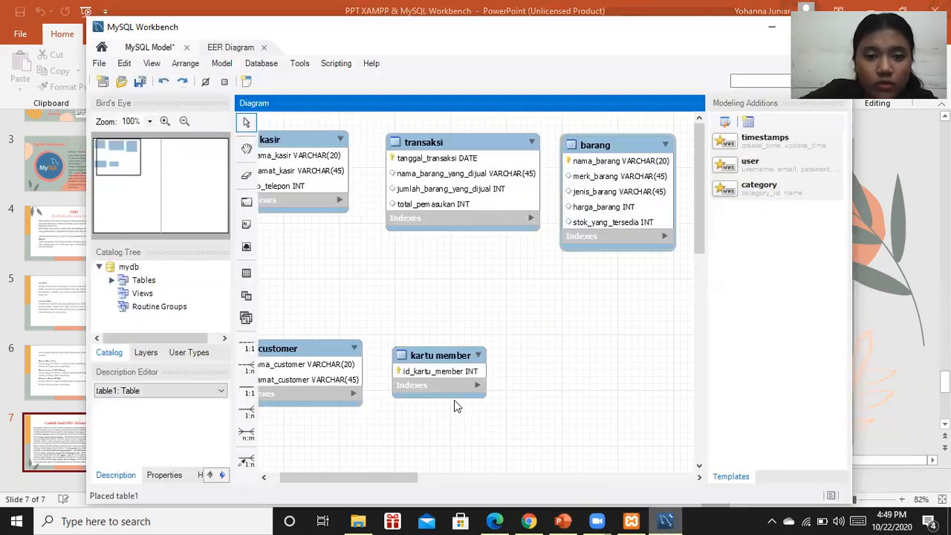
{"action": "left_click", "coordinate": [246, 273]}
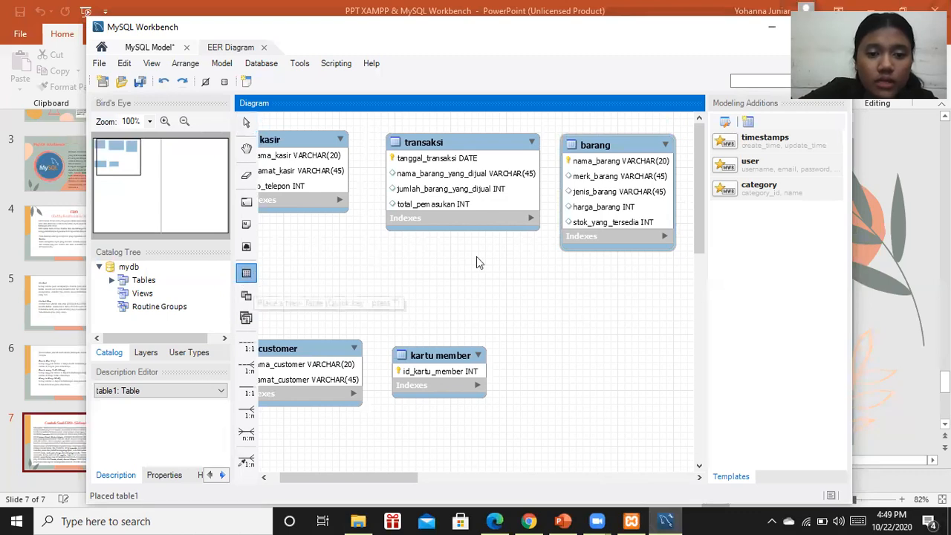
{"action": "left_click", "coordinate": [530, 300]}
{"action": "double_click", "coordinate": [541, 305]}
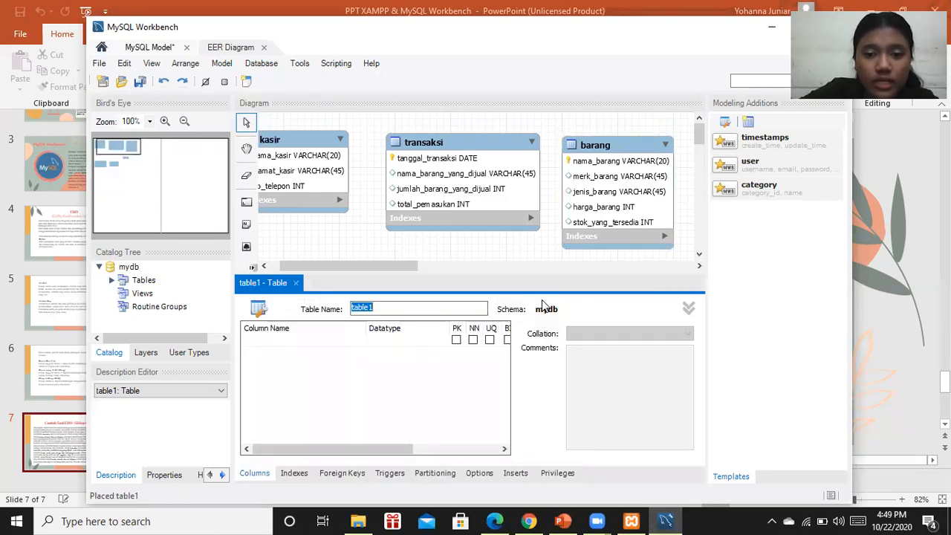
{"action": "key", "text": "BackSpace"}
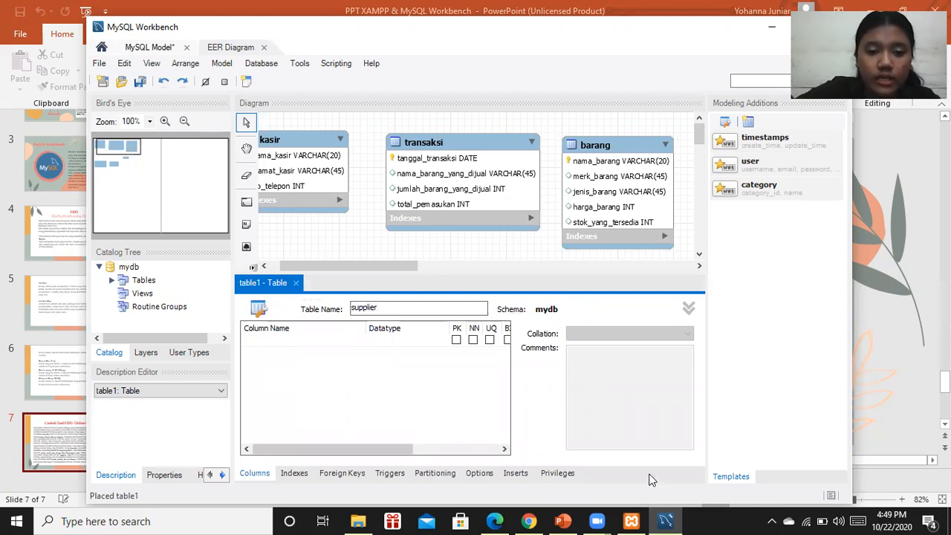
Check the supplier attributes in PowerPoint and add a nama_supplier column with datatype VARCHAR(20) to the supplier table
{"action": "left_click", "coordinate": [563, 521]}
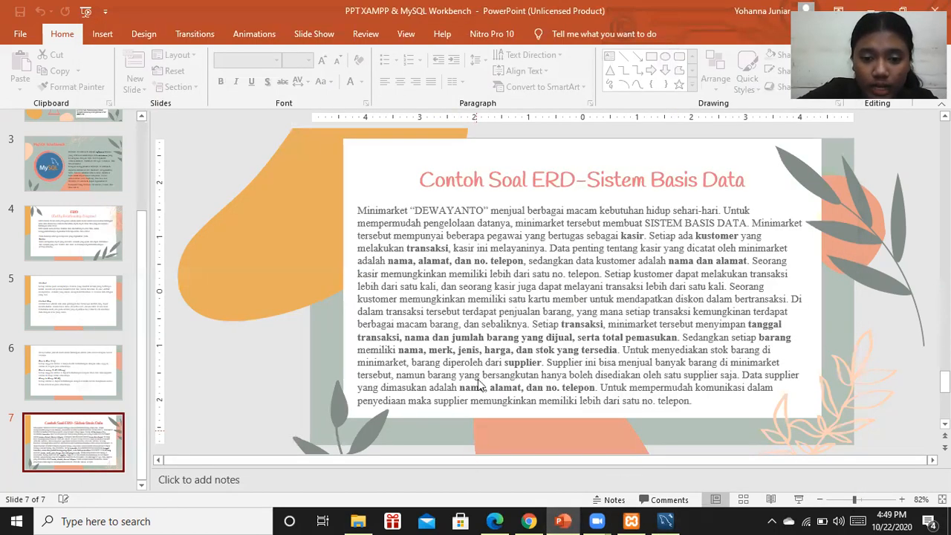
{"action": "left_click", "coordinate": [665, 521]}
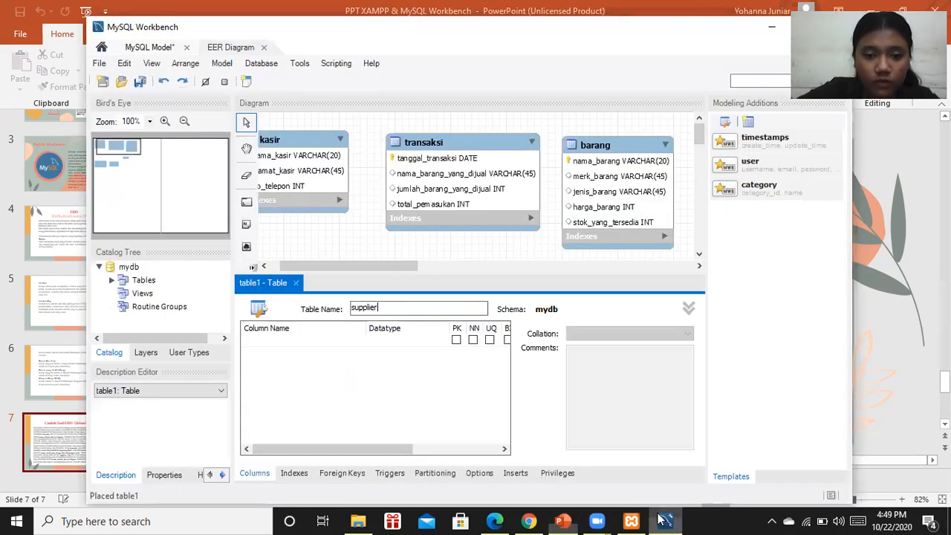
{"action": "double_click", "coordinate": [290, 341]}
{"action": "type", "text": "naa"}
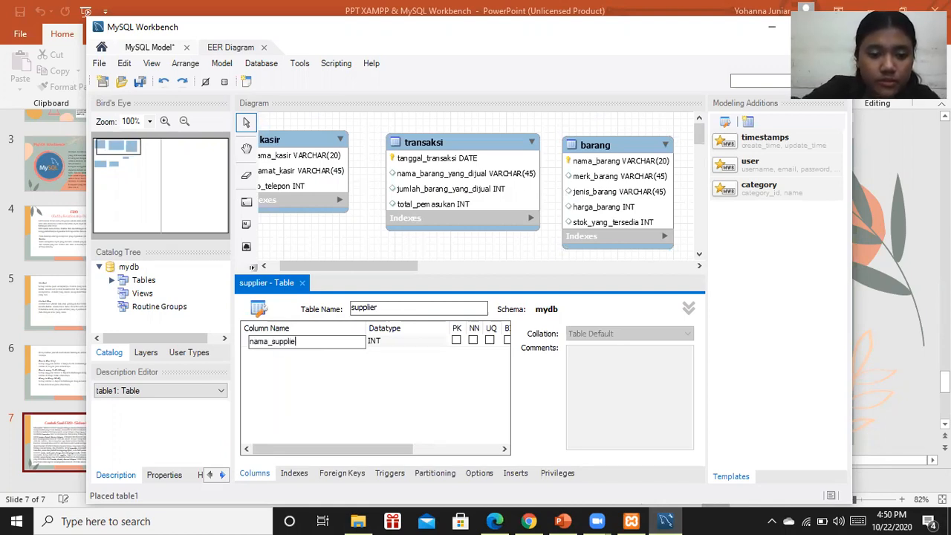
{"action": "left_click", "coordinate": [392, 342]}
{"action": "left_click", "coordinate": [443, 342]}
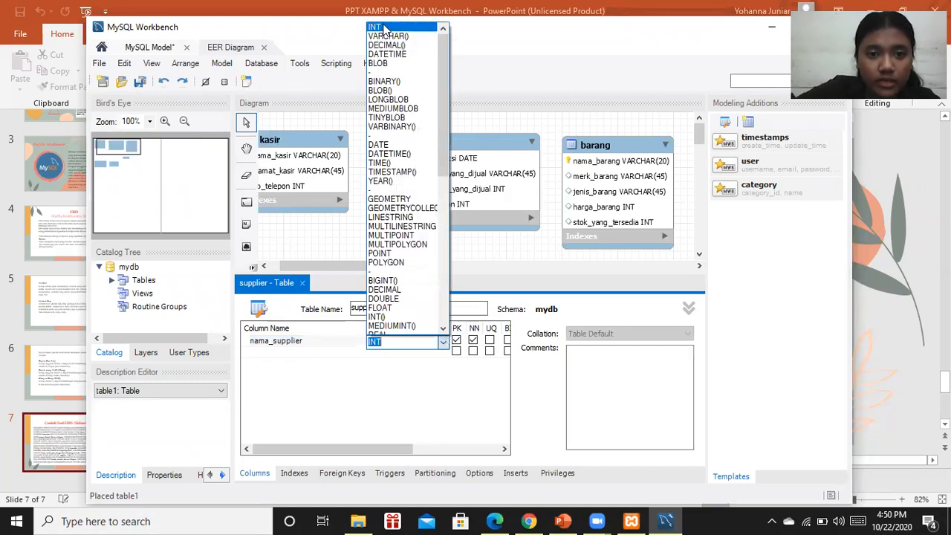
{"action": "left_click", "coordinate": [386, 36]}
{"action": "type", "text": "20)"}
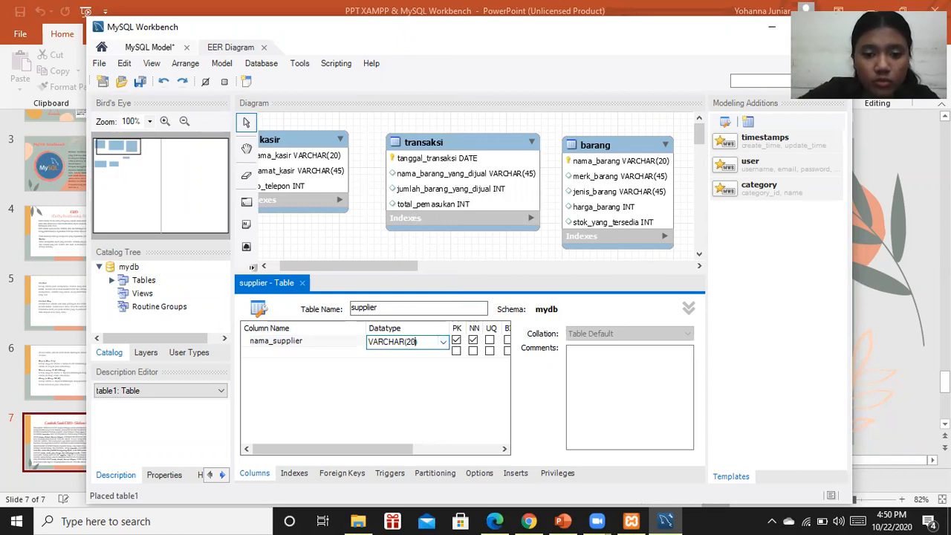
{"action": "key", "text": "Return"}
Add an alamat_supplier column with datatype VARCHAR(45) and a no_telepon column with datatype INT to the supplier table
{"action": "type", "text": "alamat_supplier"}
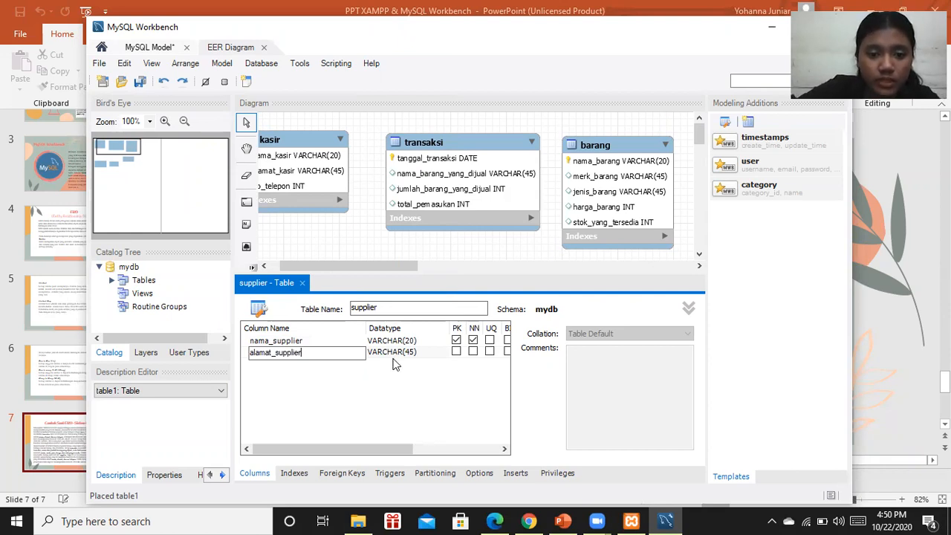
{"action": "key", "text": "Return"}
{"action": "key", "text": "Return"}
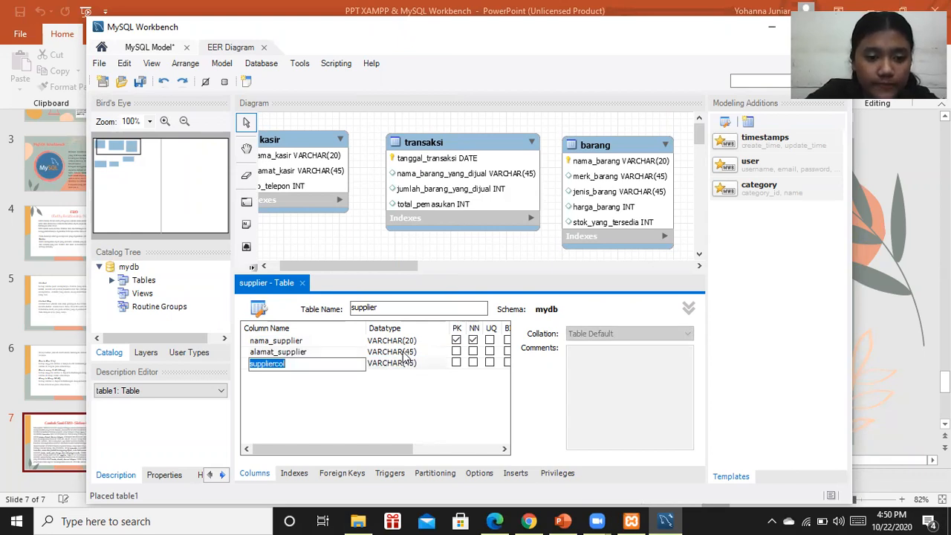
{"action": "type", "text": "no_telepon"}
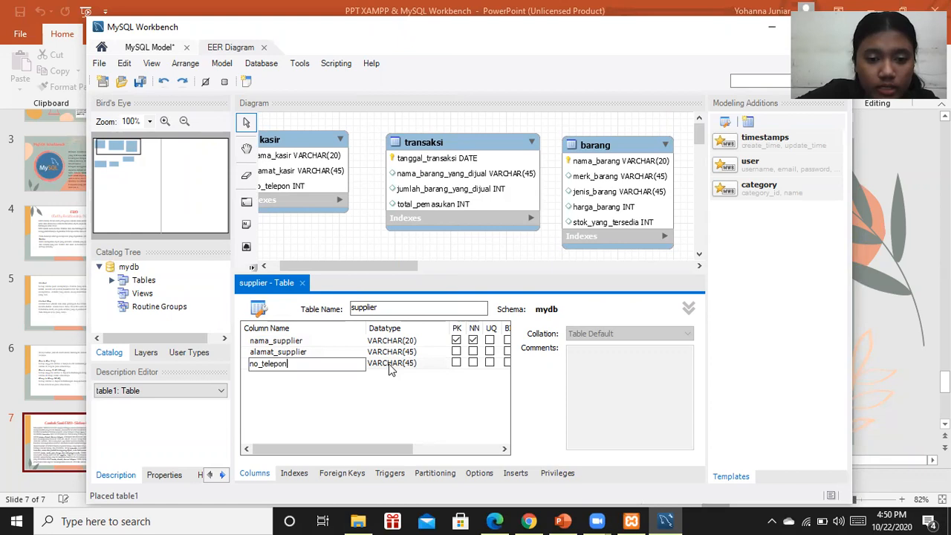
{"action": "double_click", "coordinate": [406, 365]}
{"action": "left_click", "coordinate": [443, 365]}
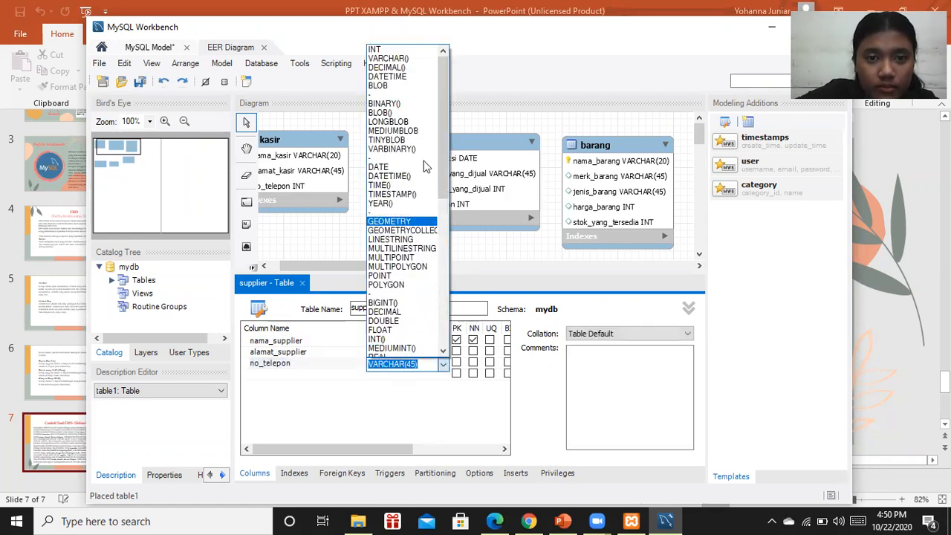
{"action": "left_click", "coordinate": [414, 49]}
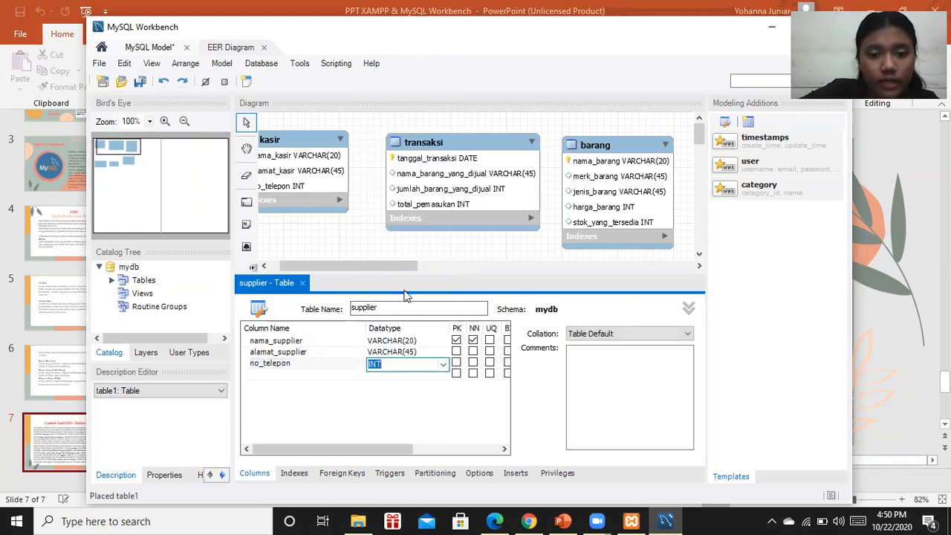
Close the supplier table editor and arrange supplier, kartu member and customer in a row below the other tables
{"action": "left_click", "coordinate": [303, 299]}
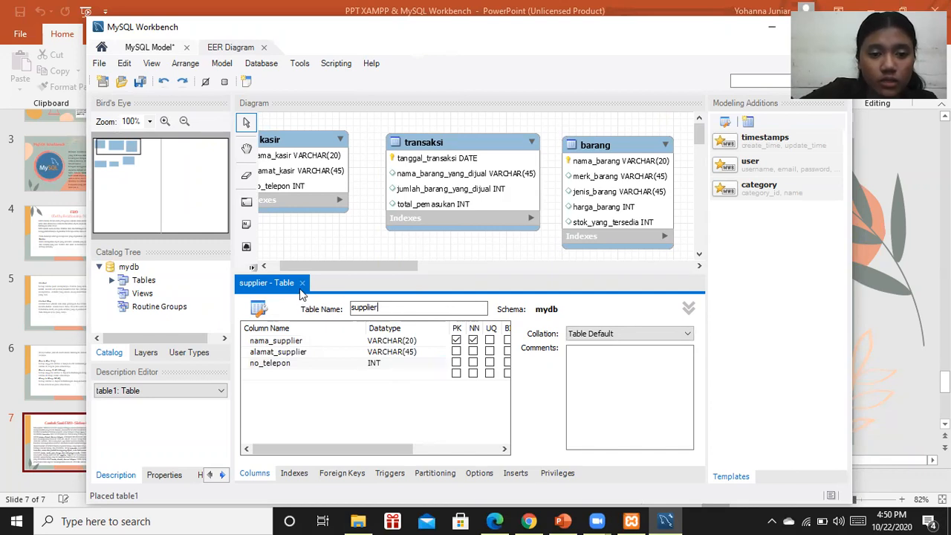
{"action": "left_click", "coordinate": [303, 283]}
{"action": "left_click", "coordinate": [565, 321]}
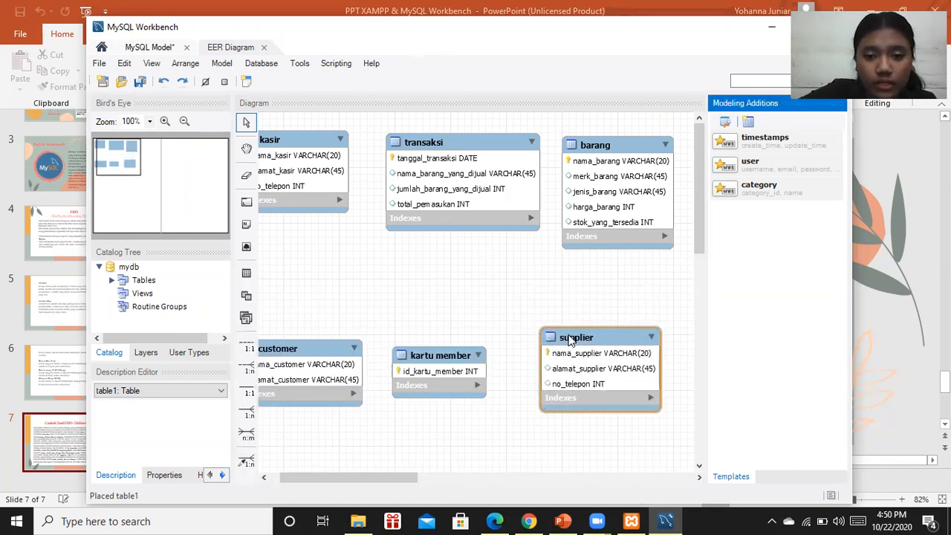
{"action": "left_click", "coordinate": [343, 304]}
{"action": "left_click_drag", "start_coordinate": [412, 481], "coordinate": [384, 483]}
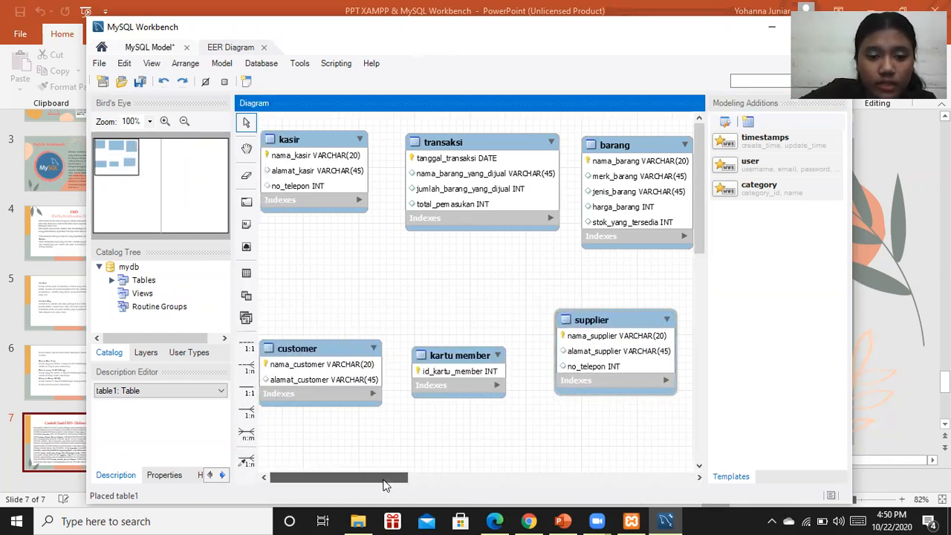
{"action": "left_click_drag", "start_coordinate": [487, 356], "coordinate": [506, 366]}
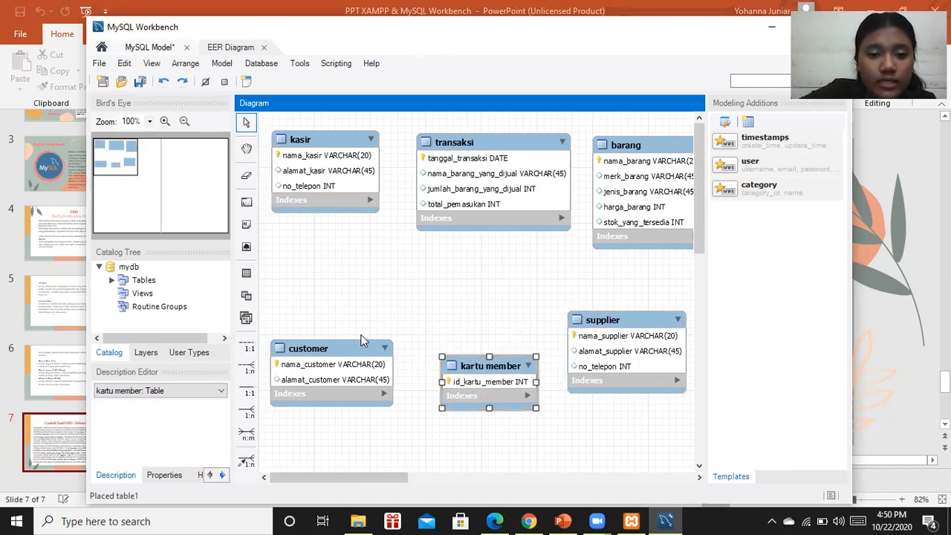
{"action": "left_click_drag", "start_coordinate": [362, 342], "coordinate": [358, 347]}
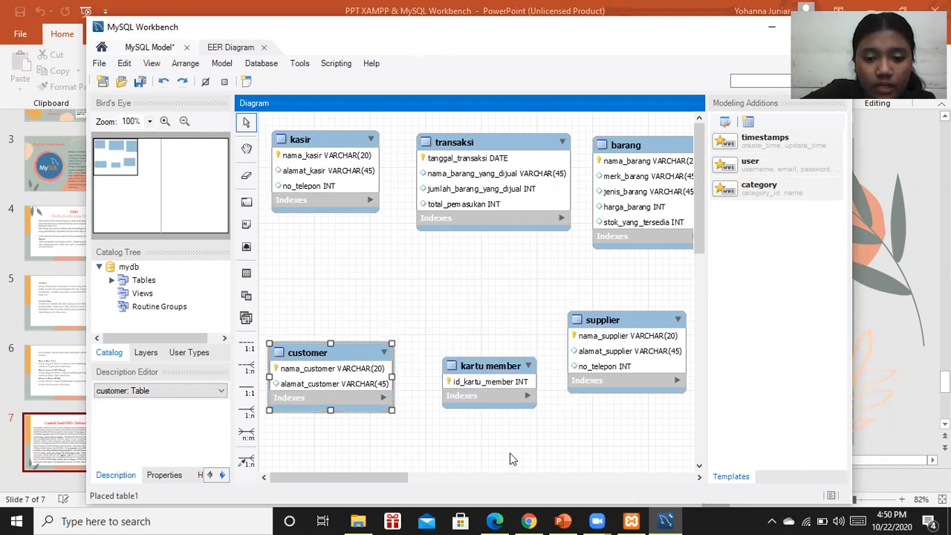
Check the PowerPoint case text and create a 1:1 identifying relationship from kasir to customer in Workbench, adjusting the positions of both tables
{"action": "left_click", "coordinate": [563, 521]}
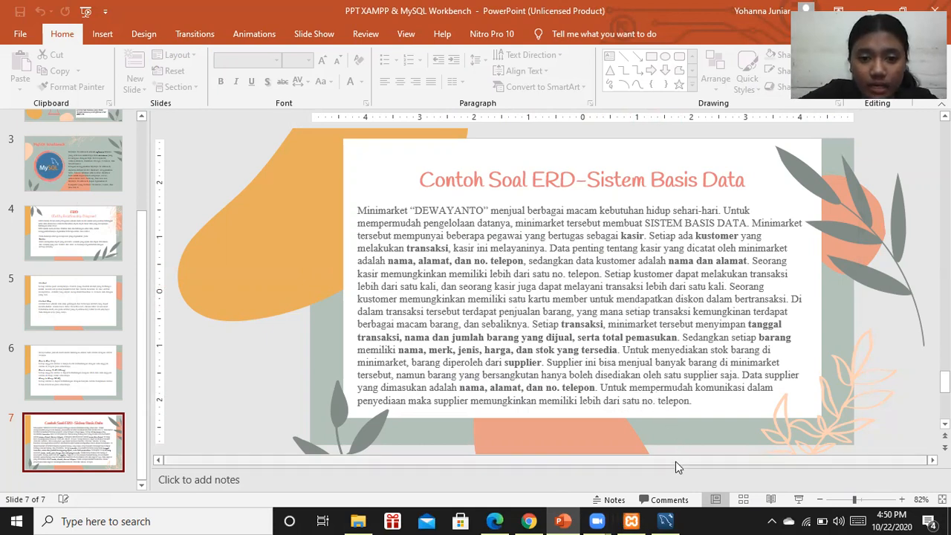
{"action": "left_click", "coordinate": [664, 520]}
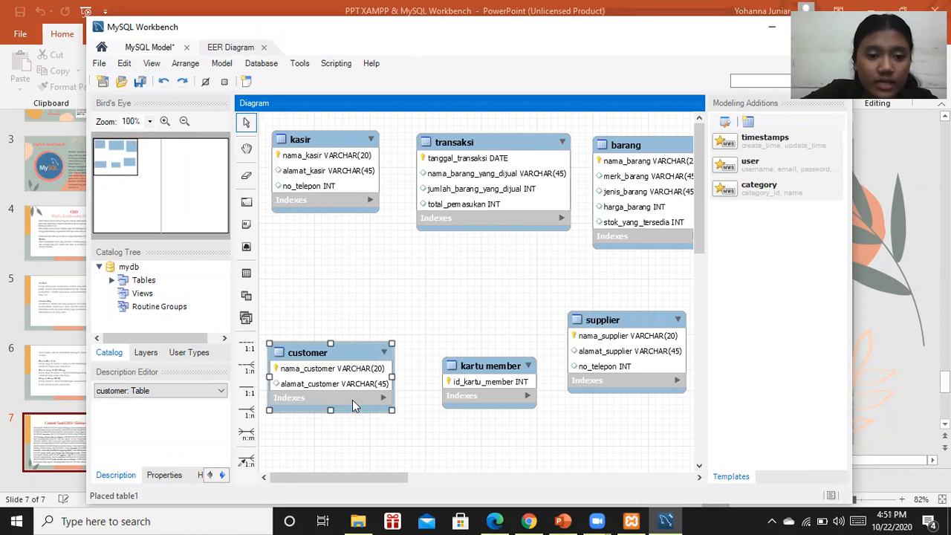
{"action": "left_click", "coordinate": [246, 393]}
{"action": "left_click", "coordinate": [321, 156]}
{"action": "left_click", "coordinate": [339, 407]}
{"action": "left_click_drag", "start_coordinate": [324, 169], "coordinate": [314, 170]}
{"action": "left_click_drag", "start_coordinate": [344, 344], "coordinate": [335, 309]}
{"action": "left_click", "coordinate": [330, 296]}
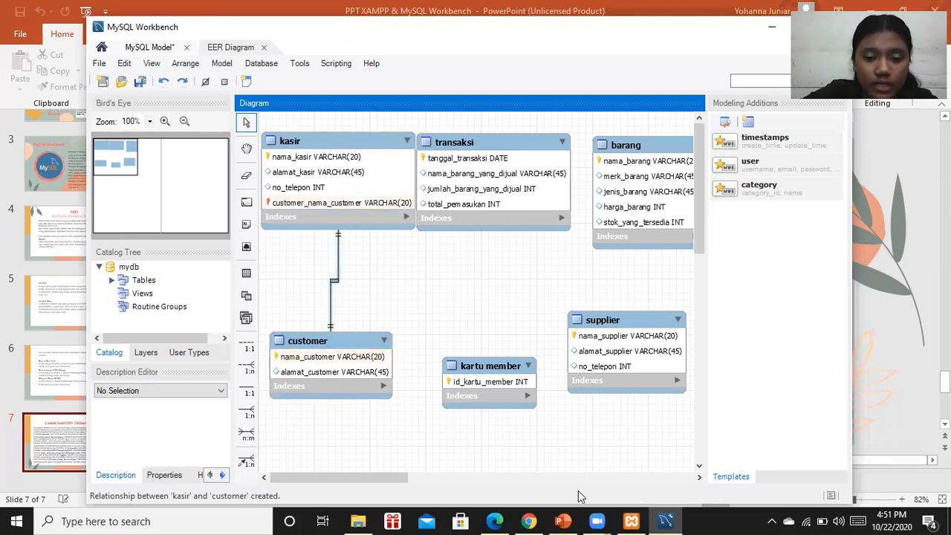
Reread the case text in PowerPoint, shift transaksi away from kasir in Workbench, and create a 1:n identifying relationship from customer to transaksi
{"action": "left_click", "coordinate": [562, 521]}
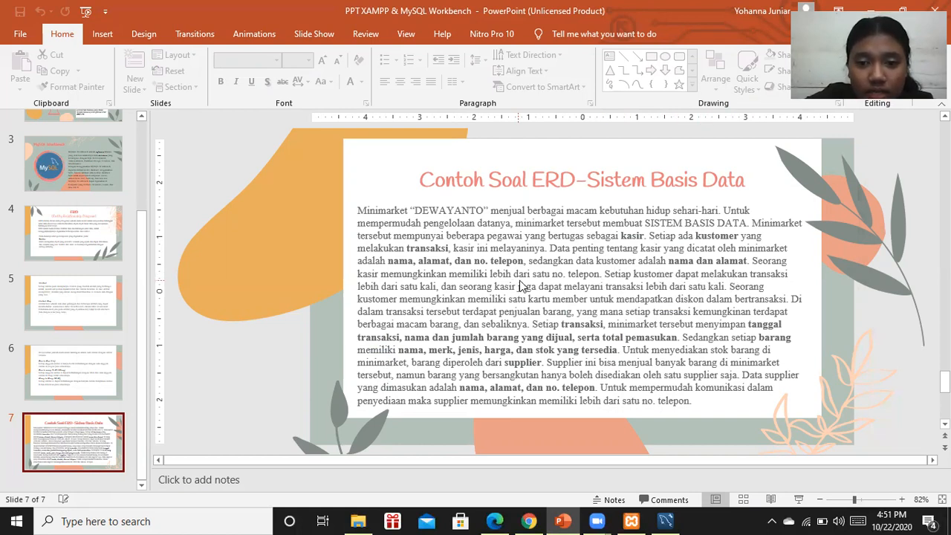
{"action": "left_click", "coordinate": [654, 520]}
{"action": "mouse_move", "coordinate": [473, 156]}
{"action": "left_mouse_down"}
{"action": "mouse_move", "coordinate": [491, 171]}
{"action": "mouse_move", "coordinate": [485, 162]}
{"action": "left_mouse_up"}
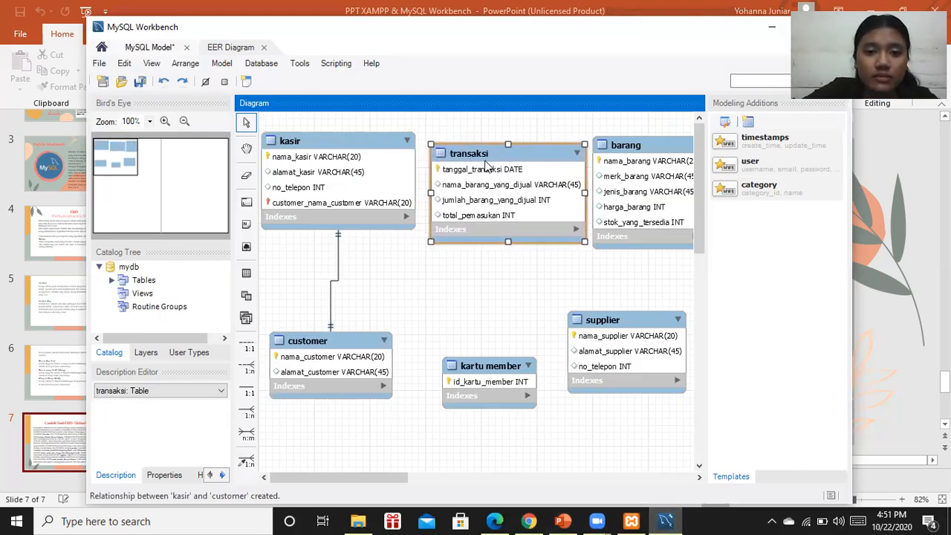
{"action": "left_click", "coordinate": [247, 415]}
{"action": "left_click", "coordinate": [331, 364]}
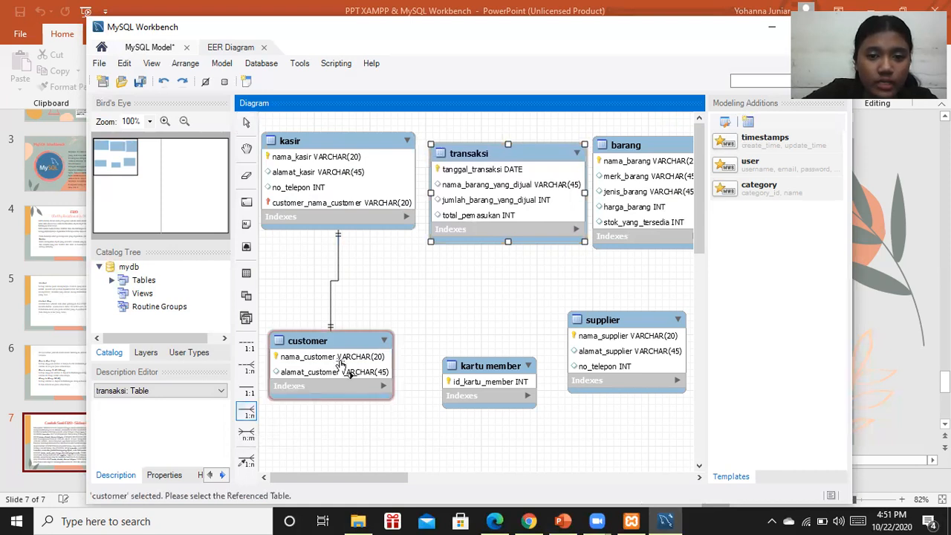
{"action": "left_click", "coordinate": [512, 194]}
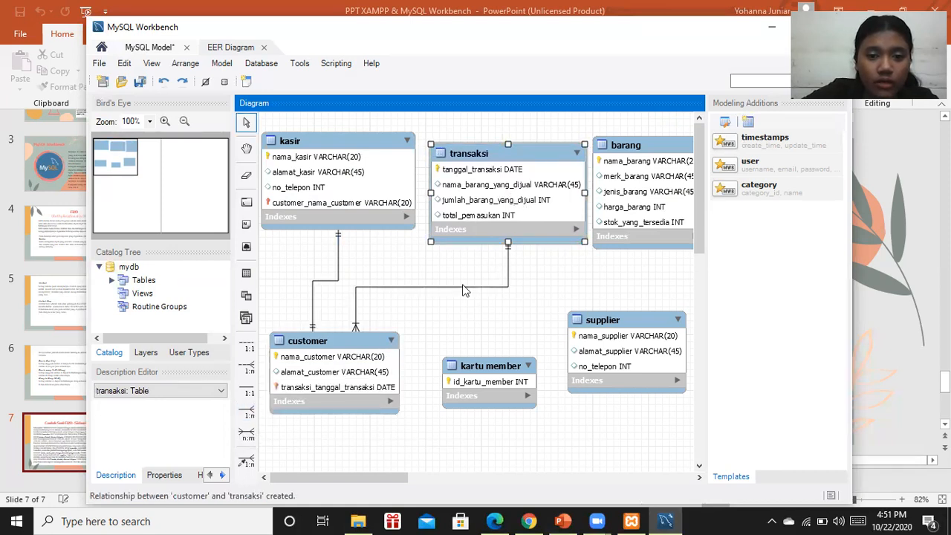
{"action": "left_click", "coordinate": [502, 273]}
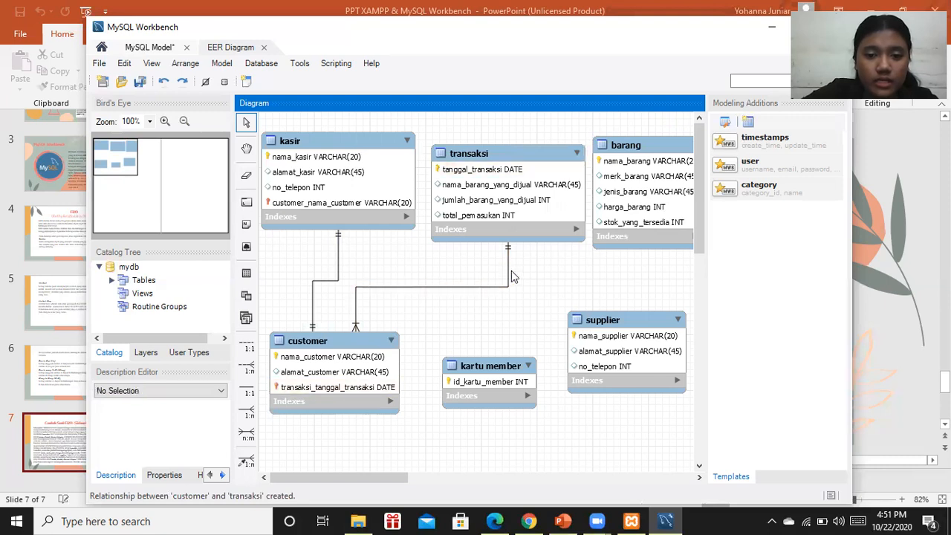
{"action": "right_click", "coordinate": [511, 271]}
{"action": "left_click", "coordinate": [479, 281]}
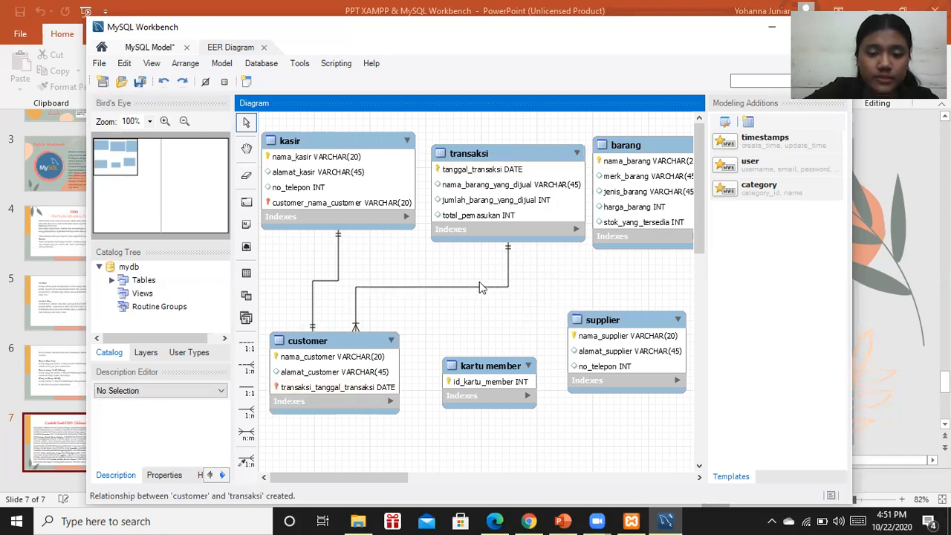
Check the cashier and transaction rule in PowerPoint and create a 1:n identifying relationship from kasir to transaksi in Workbench
{"action": "left_click", "coordinate": [562, 521]}
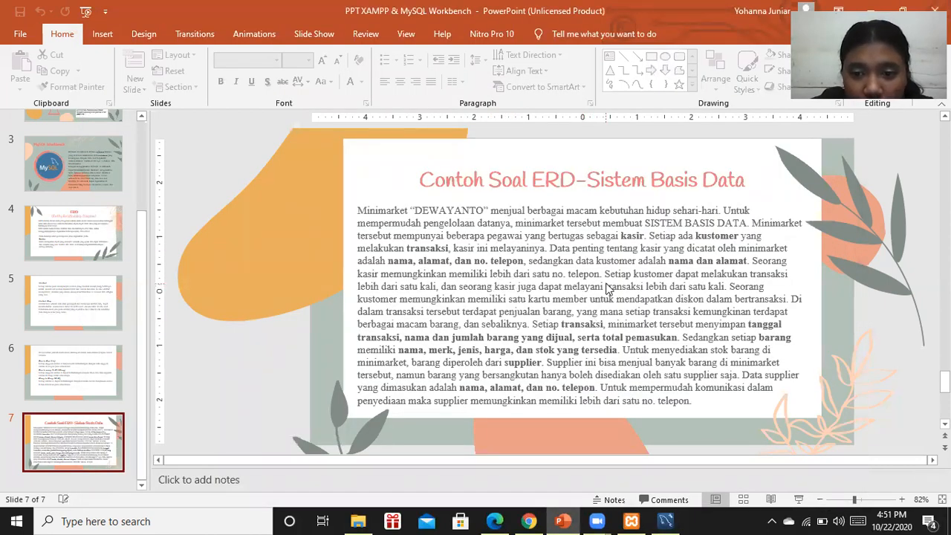
{"action": "left_click", "coordinate": [664, 521]}
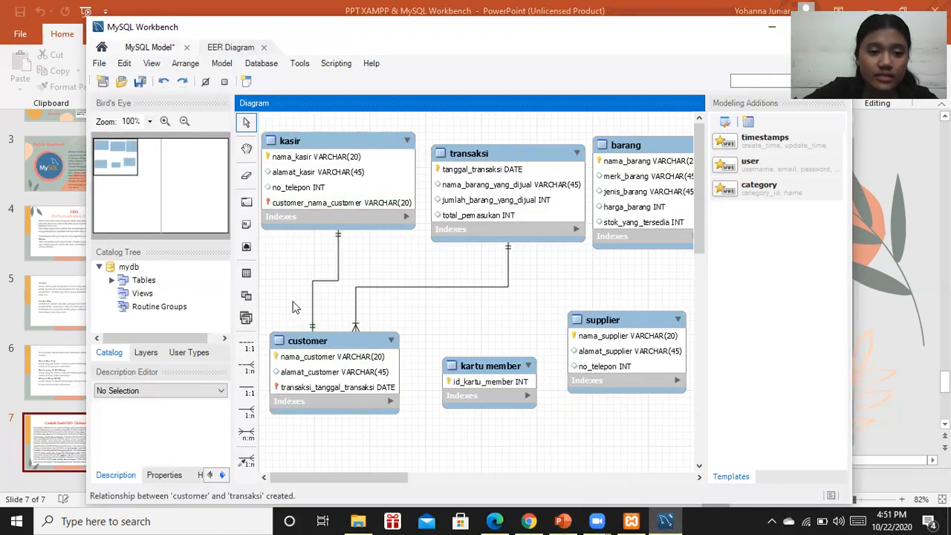
{"action": "left_click", "coordinate": [246, 411]}
{"action": "left_click", "coordinate": [305, 172]}
{"action": "left_click", "coordinate": [470, 188]}
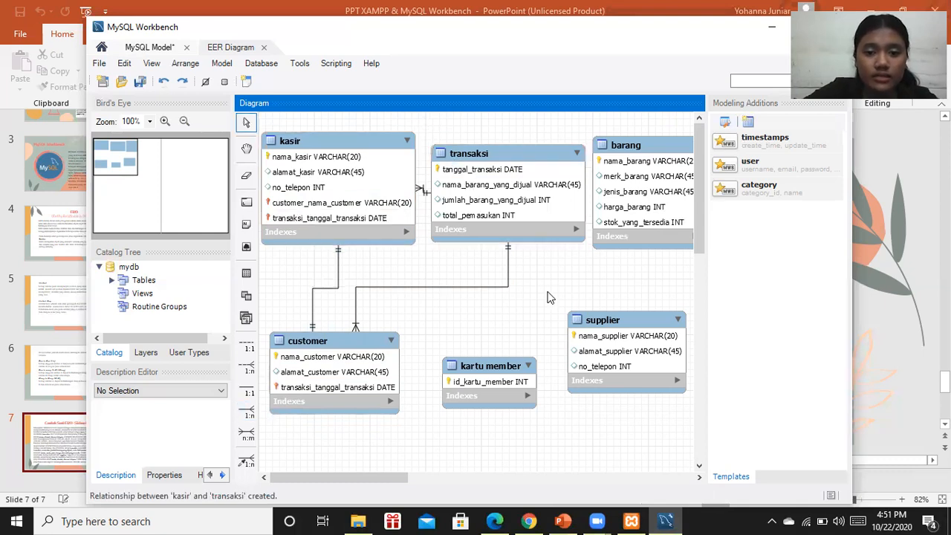
Space out the barang, transaksi, kartu member and supplier tables in the diagram and switch to the case text in PowerPoint
{"action": "left_click_drag", "start_coordinate": [401, 478], "coordinate": [442, 478]}
{"action": "left_click_drag", "start_coordinate": [510, 218], "coordinate": [584, 229]}
{"action": "left_click_drag", "start_coordinate": [405, 186], "coordinate": [451, 178]}
{"action": "left_click_drag", "start_coordinate": [376, 377], "coordinate": [370, 370]}
{"action": "left_click_drag", "start_coordinate": [491, 341], "coordinate": [529, 359]}
{"action": "left_click", "coordinate": [563, 521]}
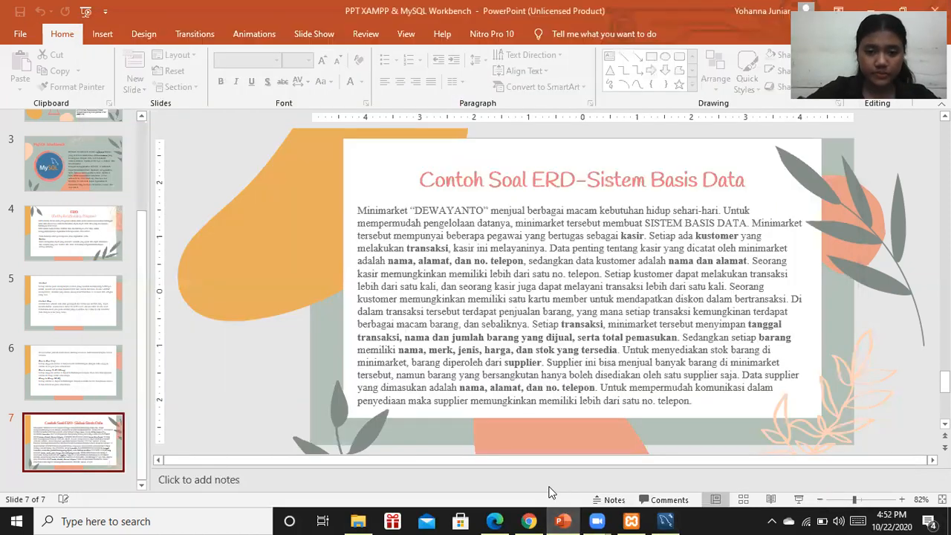